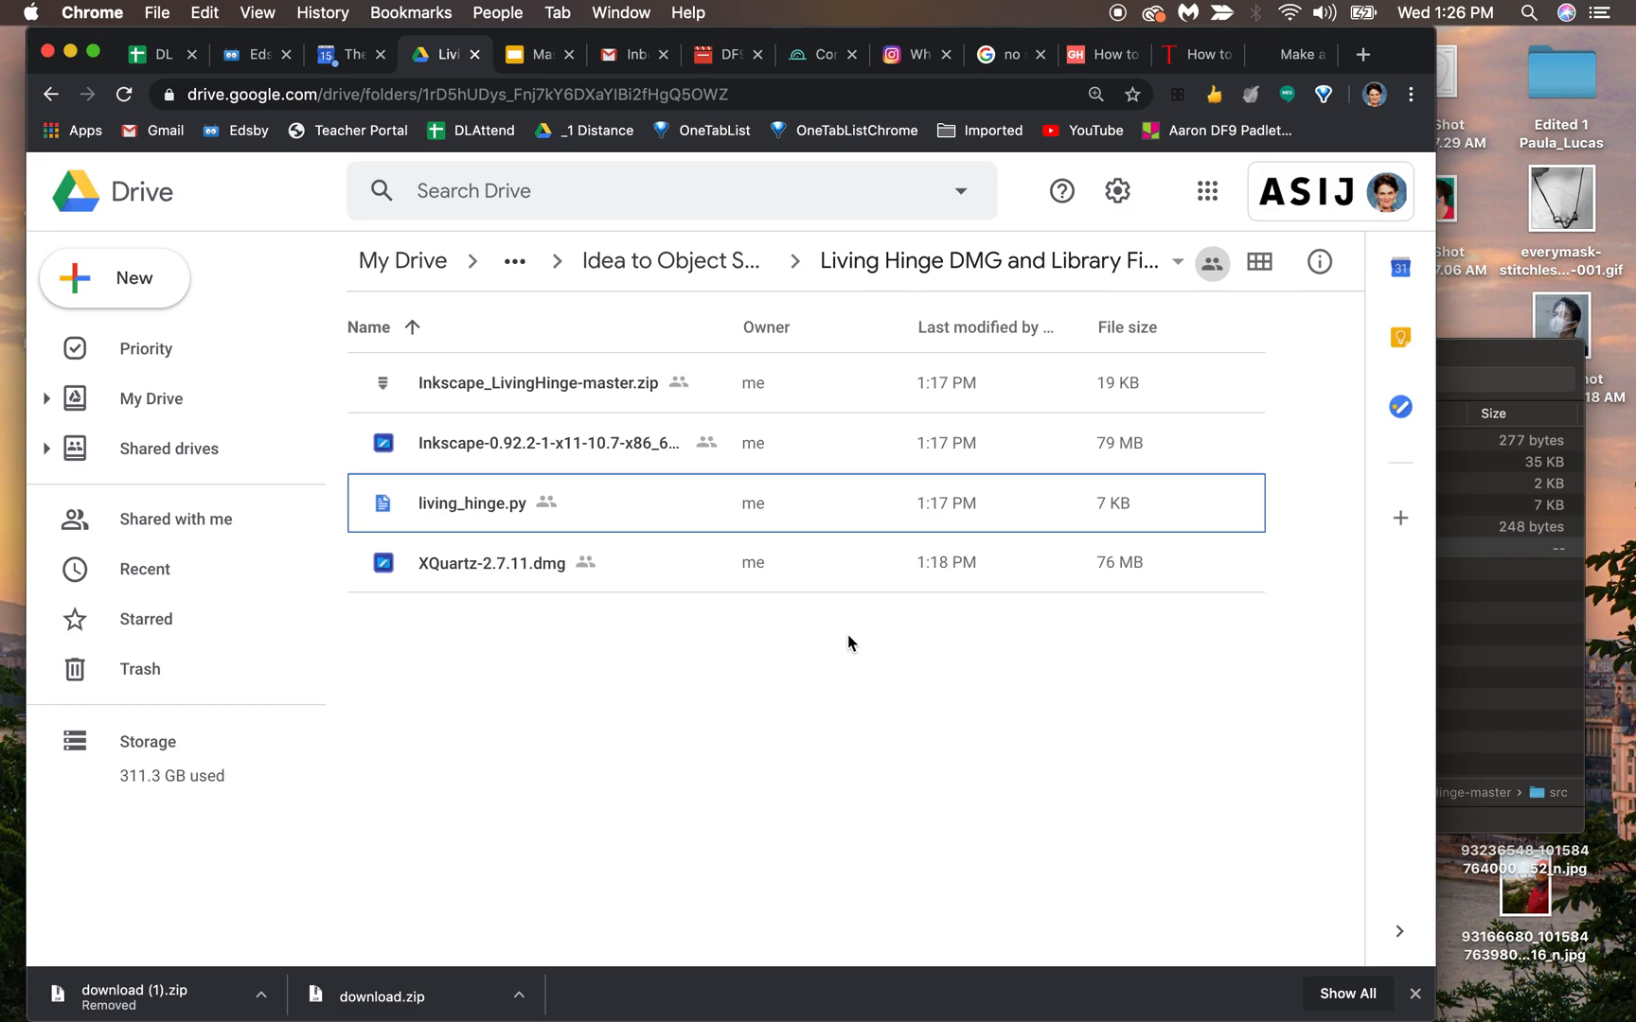
- Select XQuartz-2.7.11.dmg in the Drive folder and search the computer for the installed XQuartz application
click(647, 566)
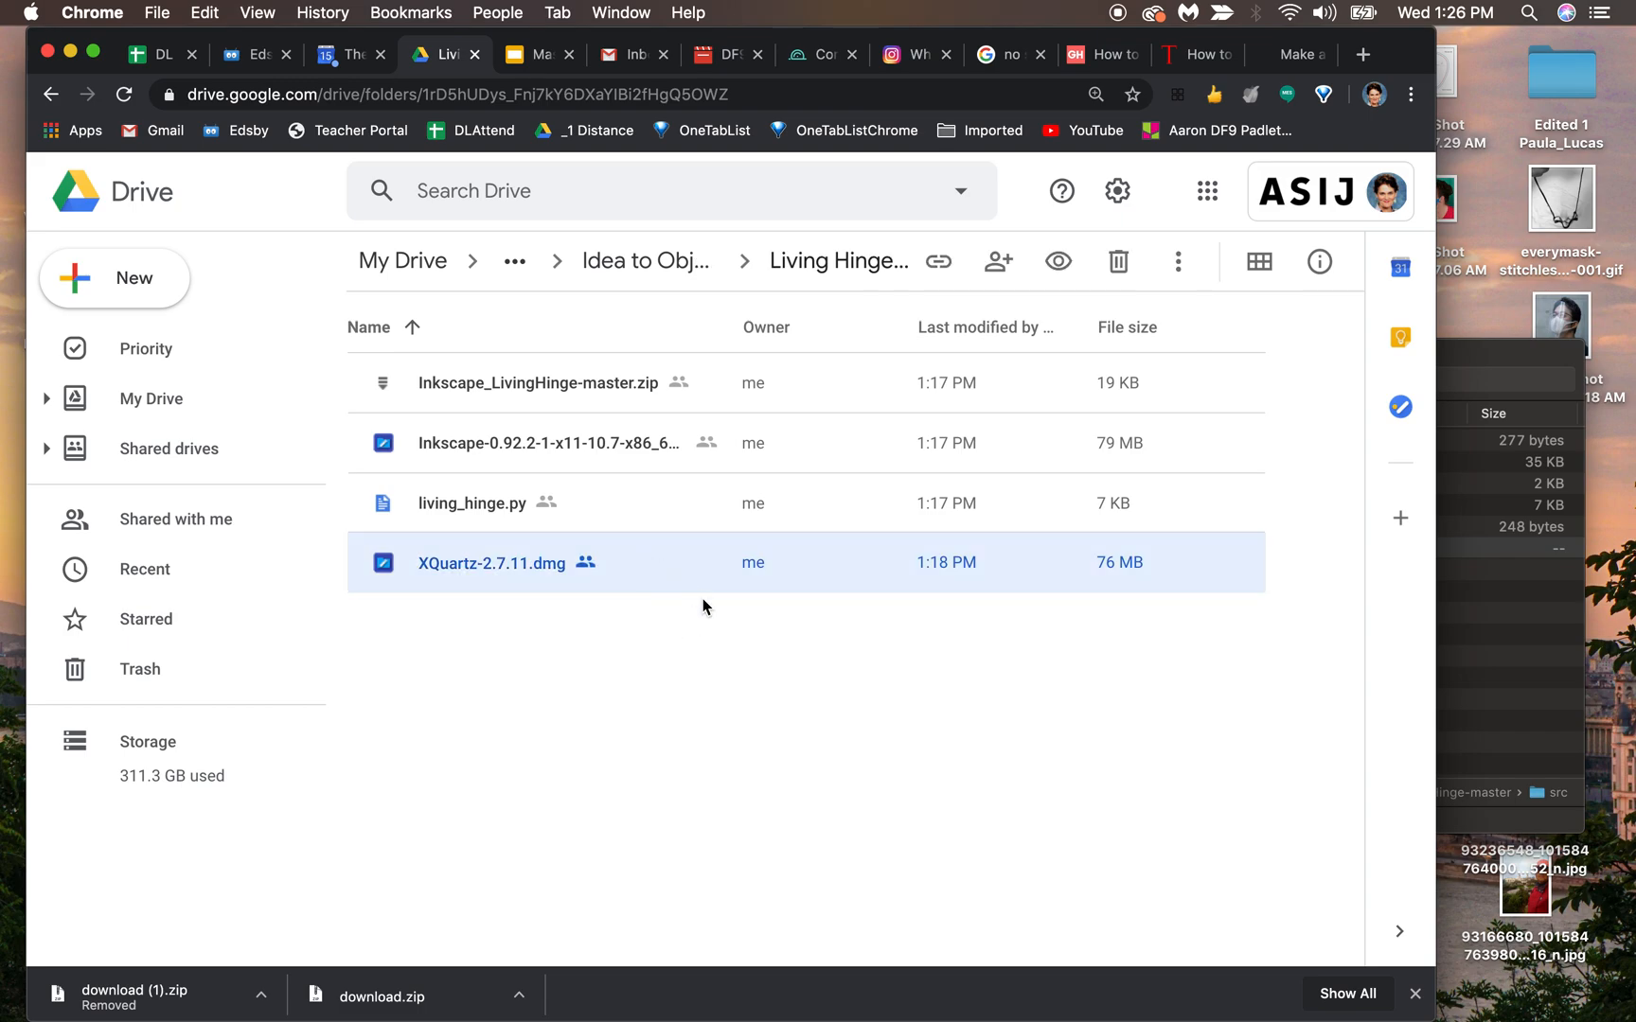
click(1528, 12)
text(xquartz)
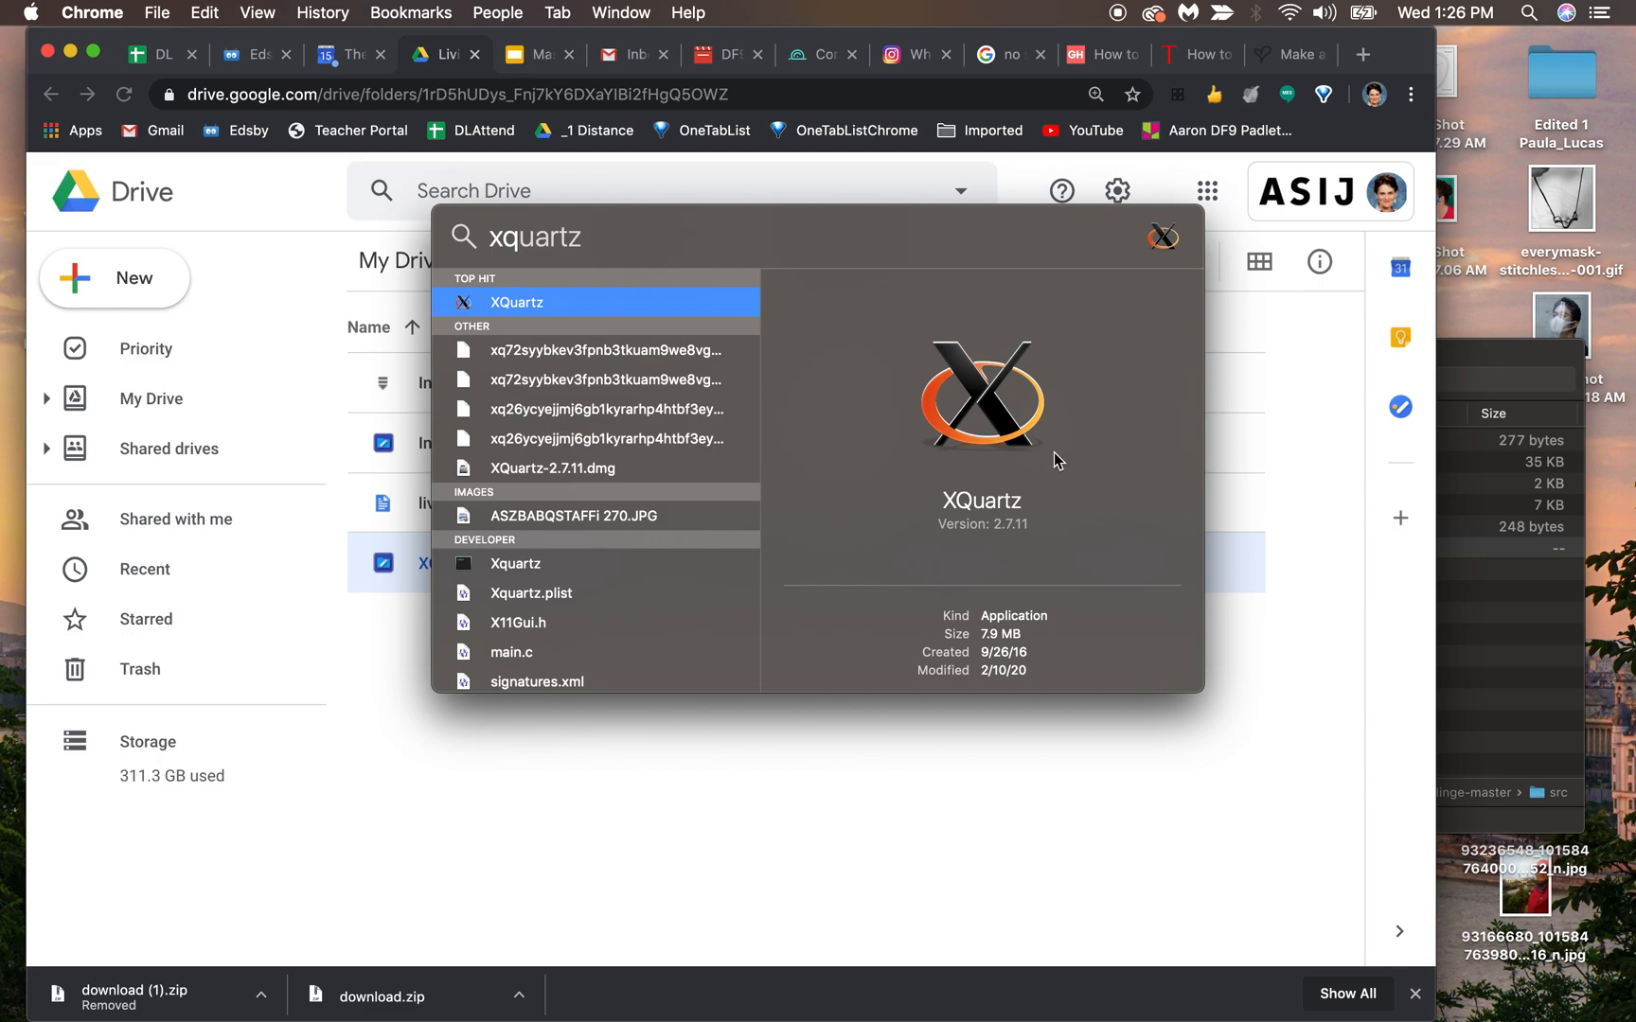
key(Escape)
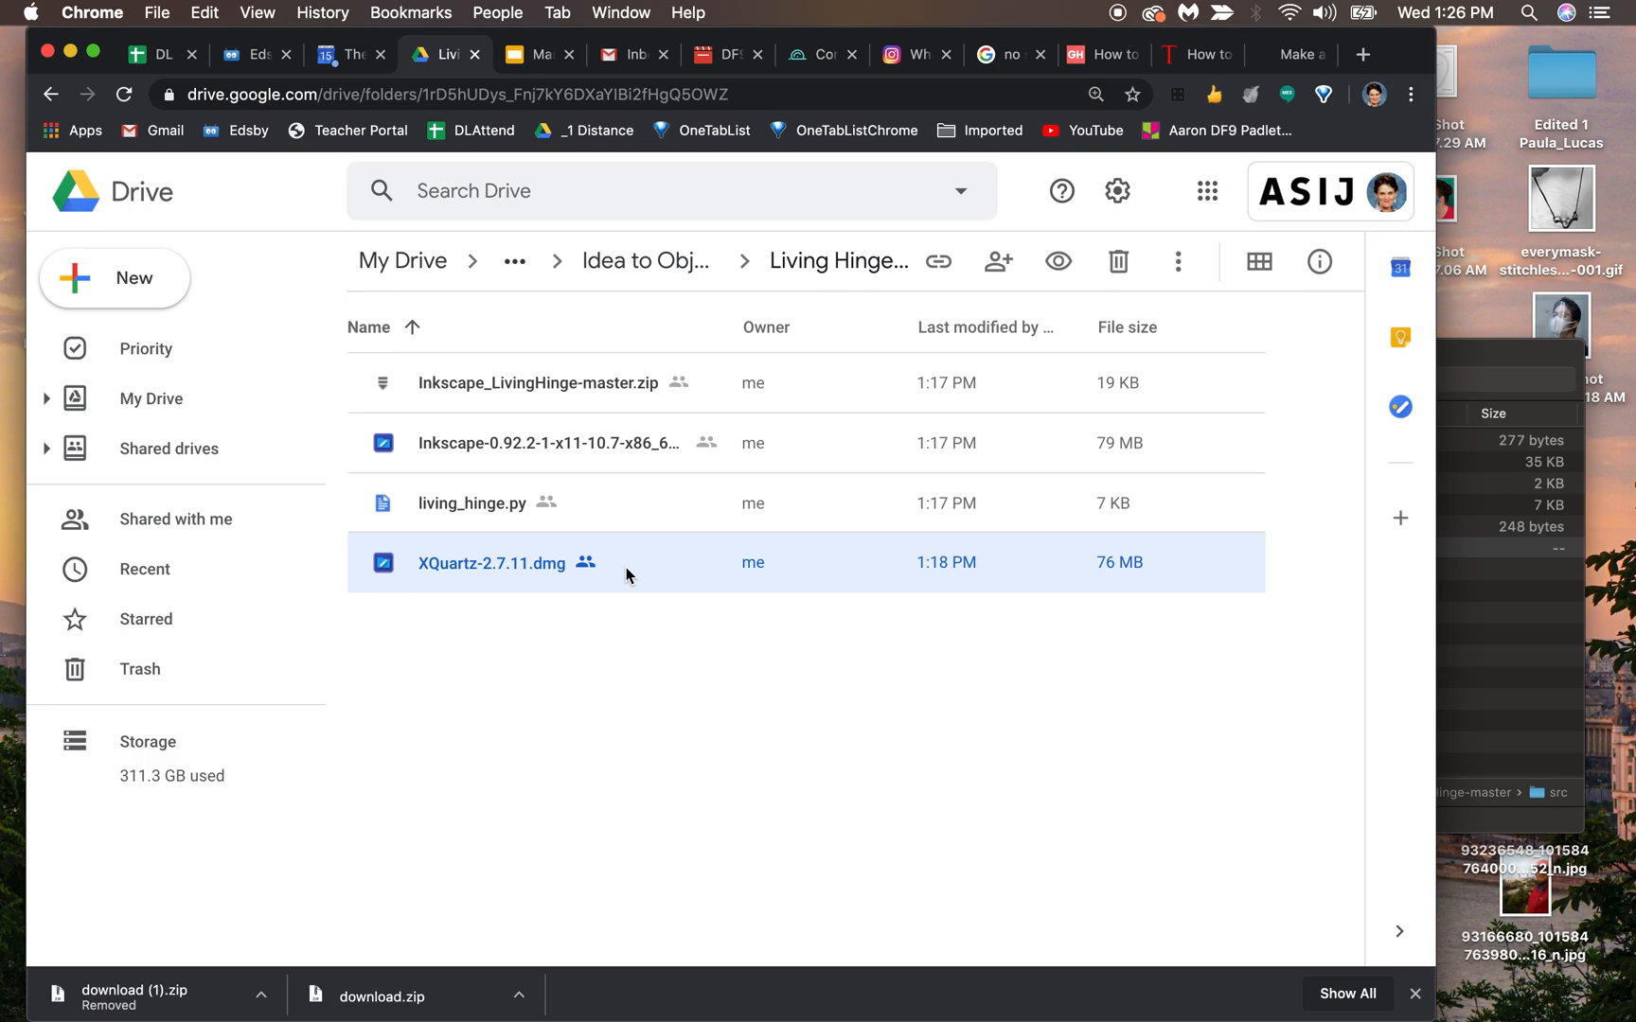
- Select the Inkscape 0.92.2 file in Drive, open its disk image from the desktop to view the installer window, and close it
click(553, 447)
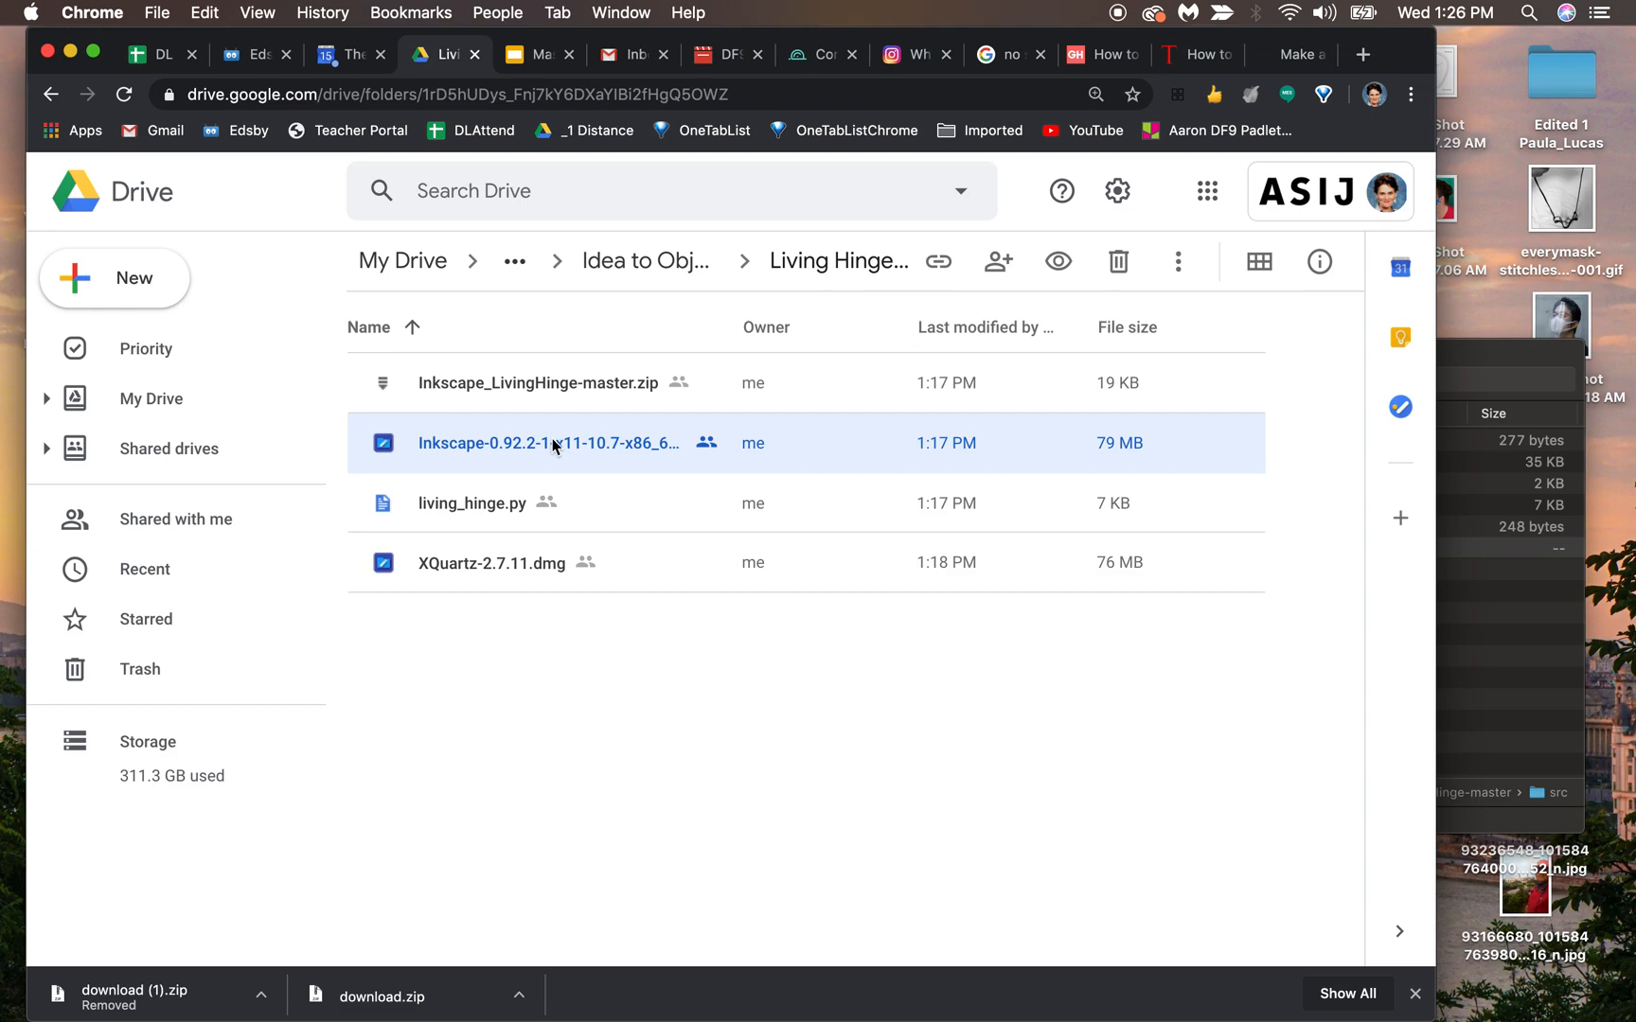
drag(1420, 61, 1256, 62)
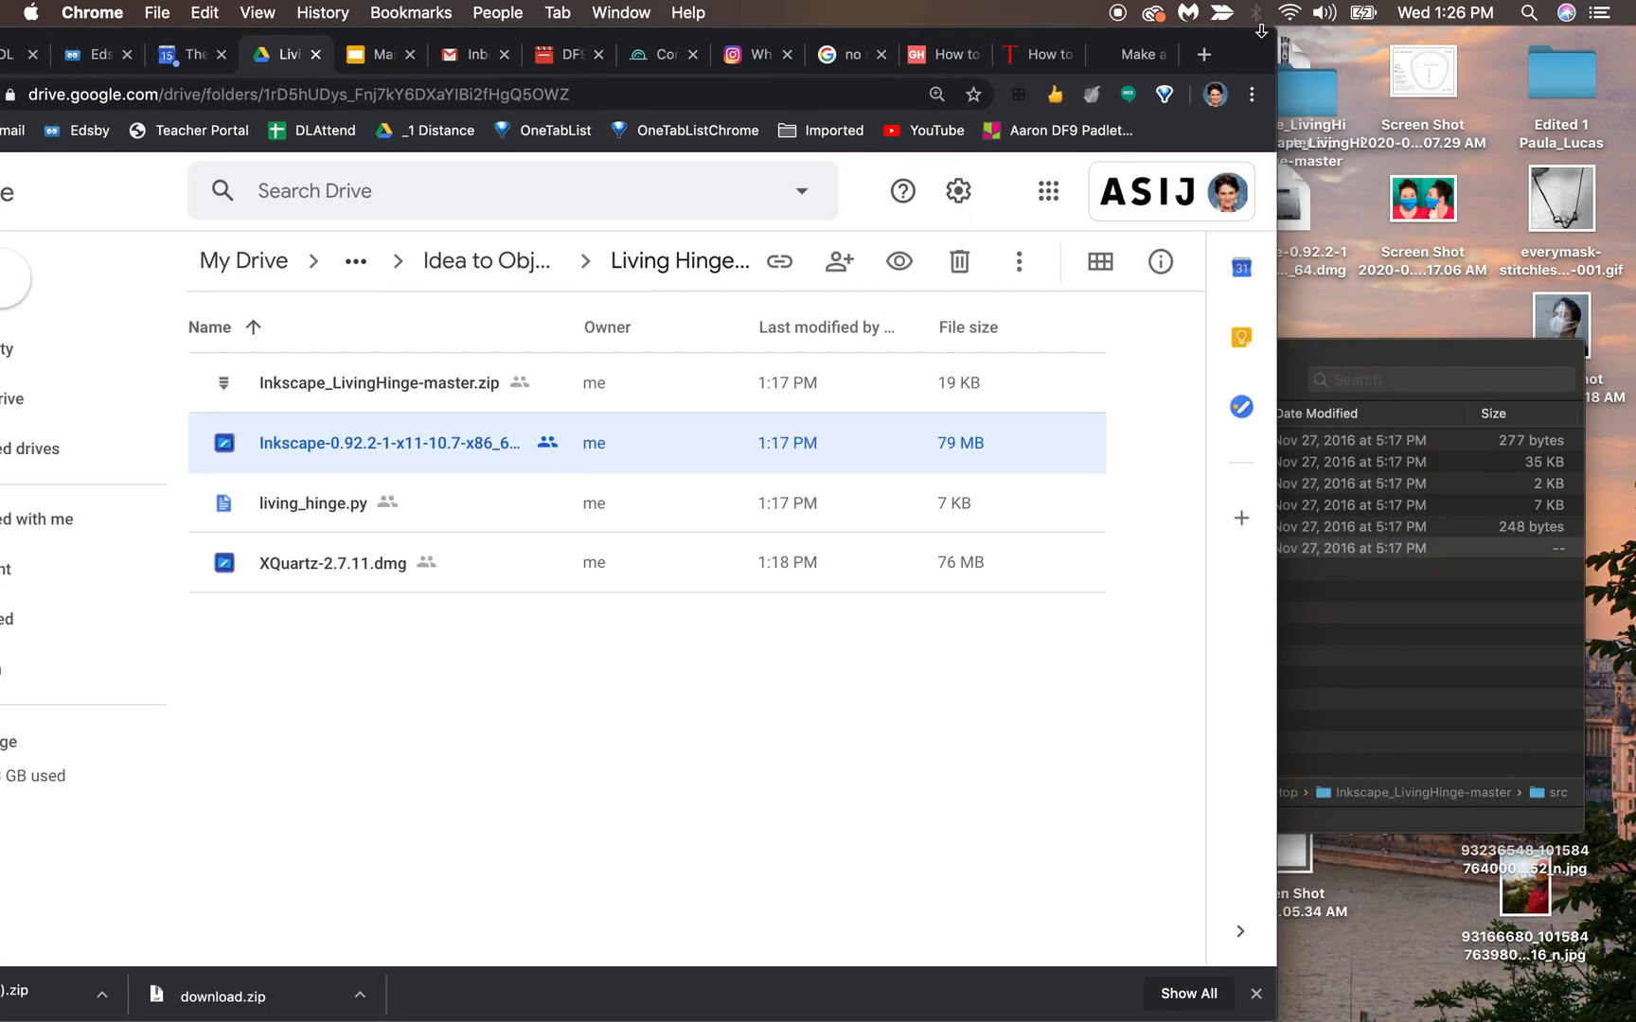
click(1301, 203)
double_click(1301, 204)
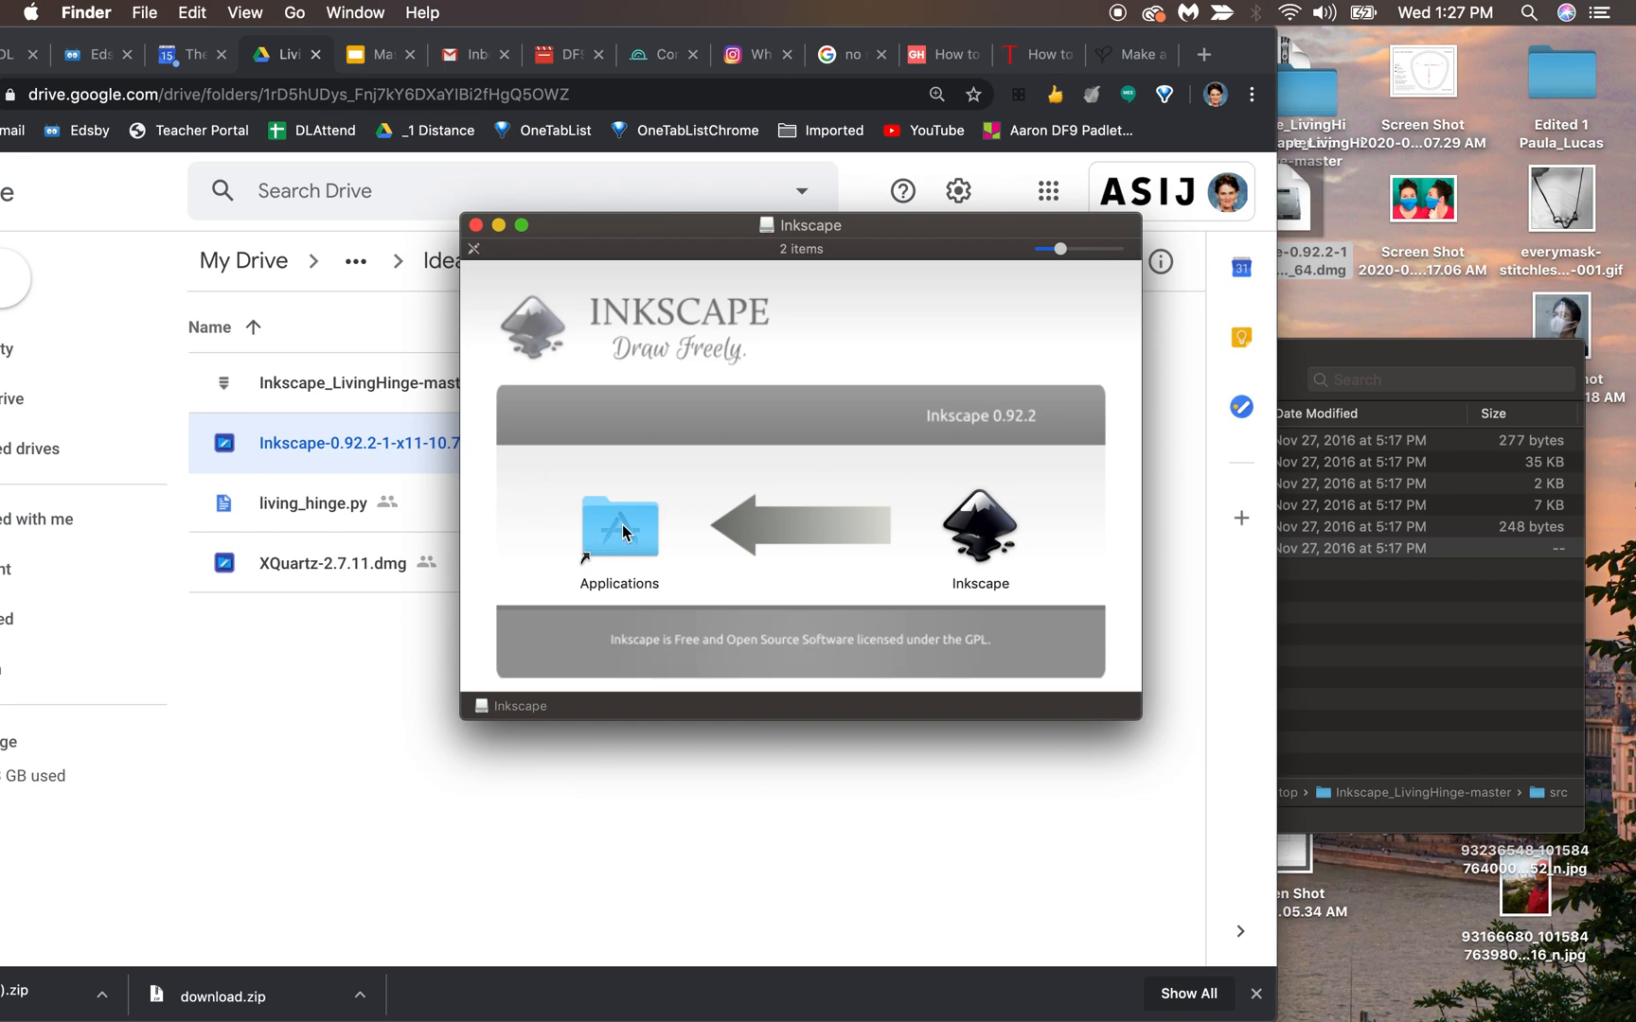
click(476, 227)
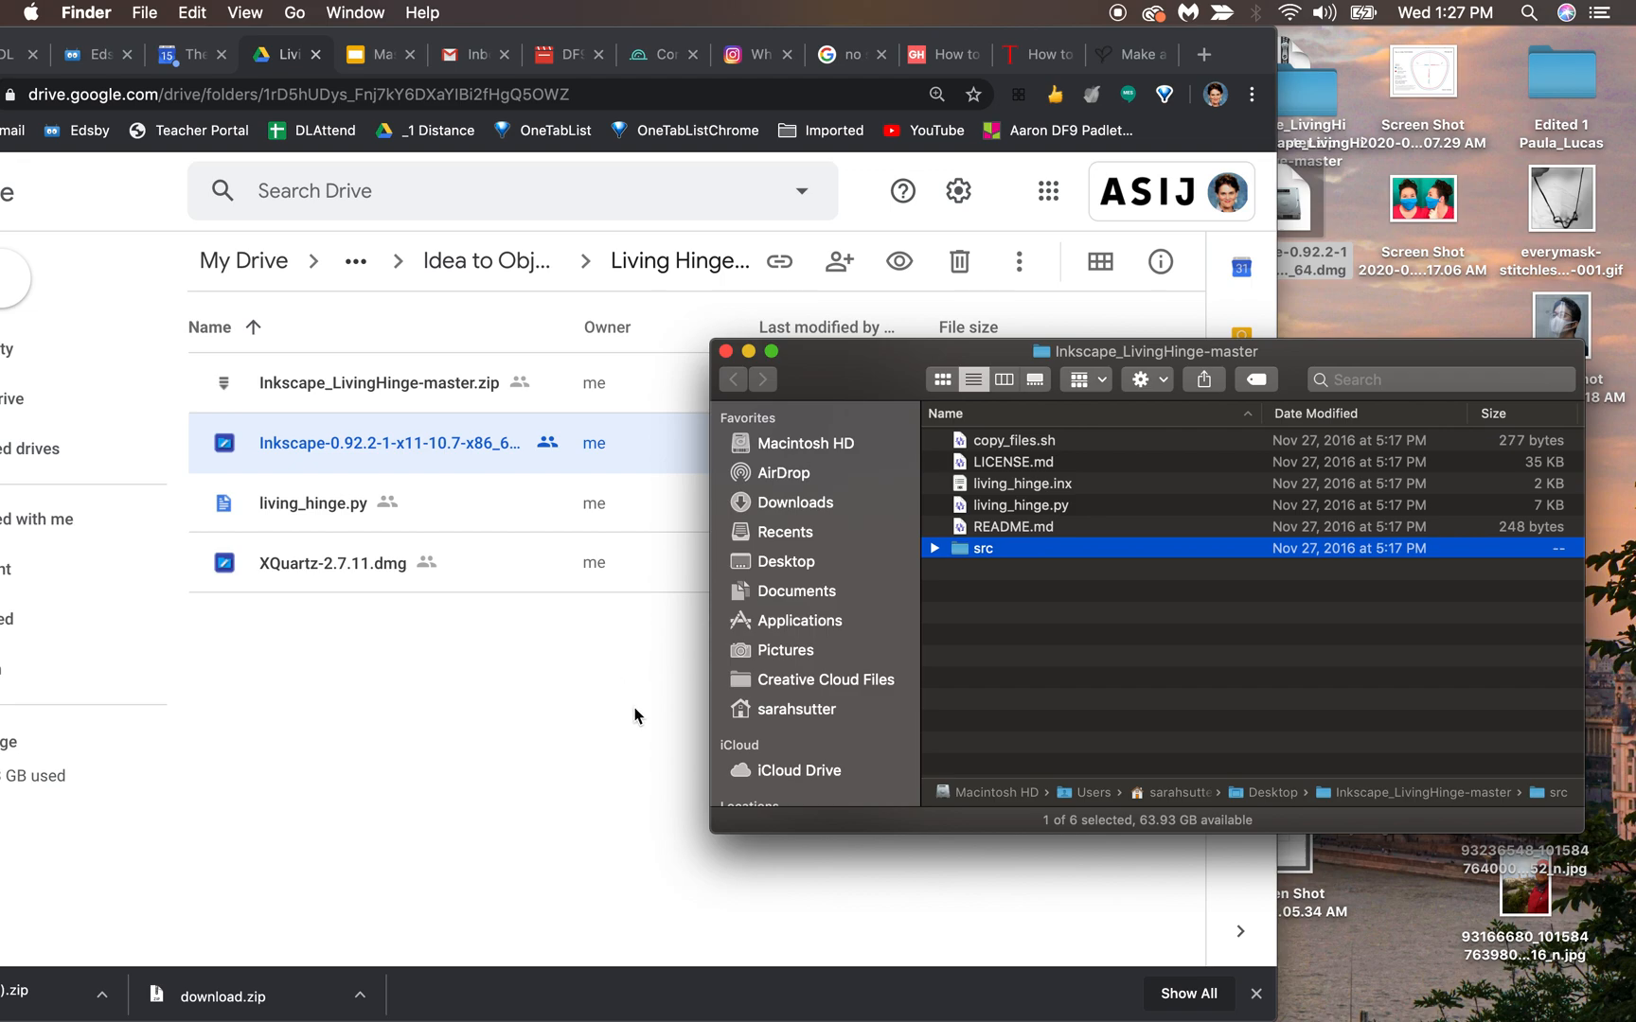
- Switch to the Finder window, open the Applications folder and select Inkscape
click(1249, 47)
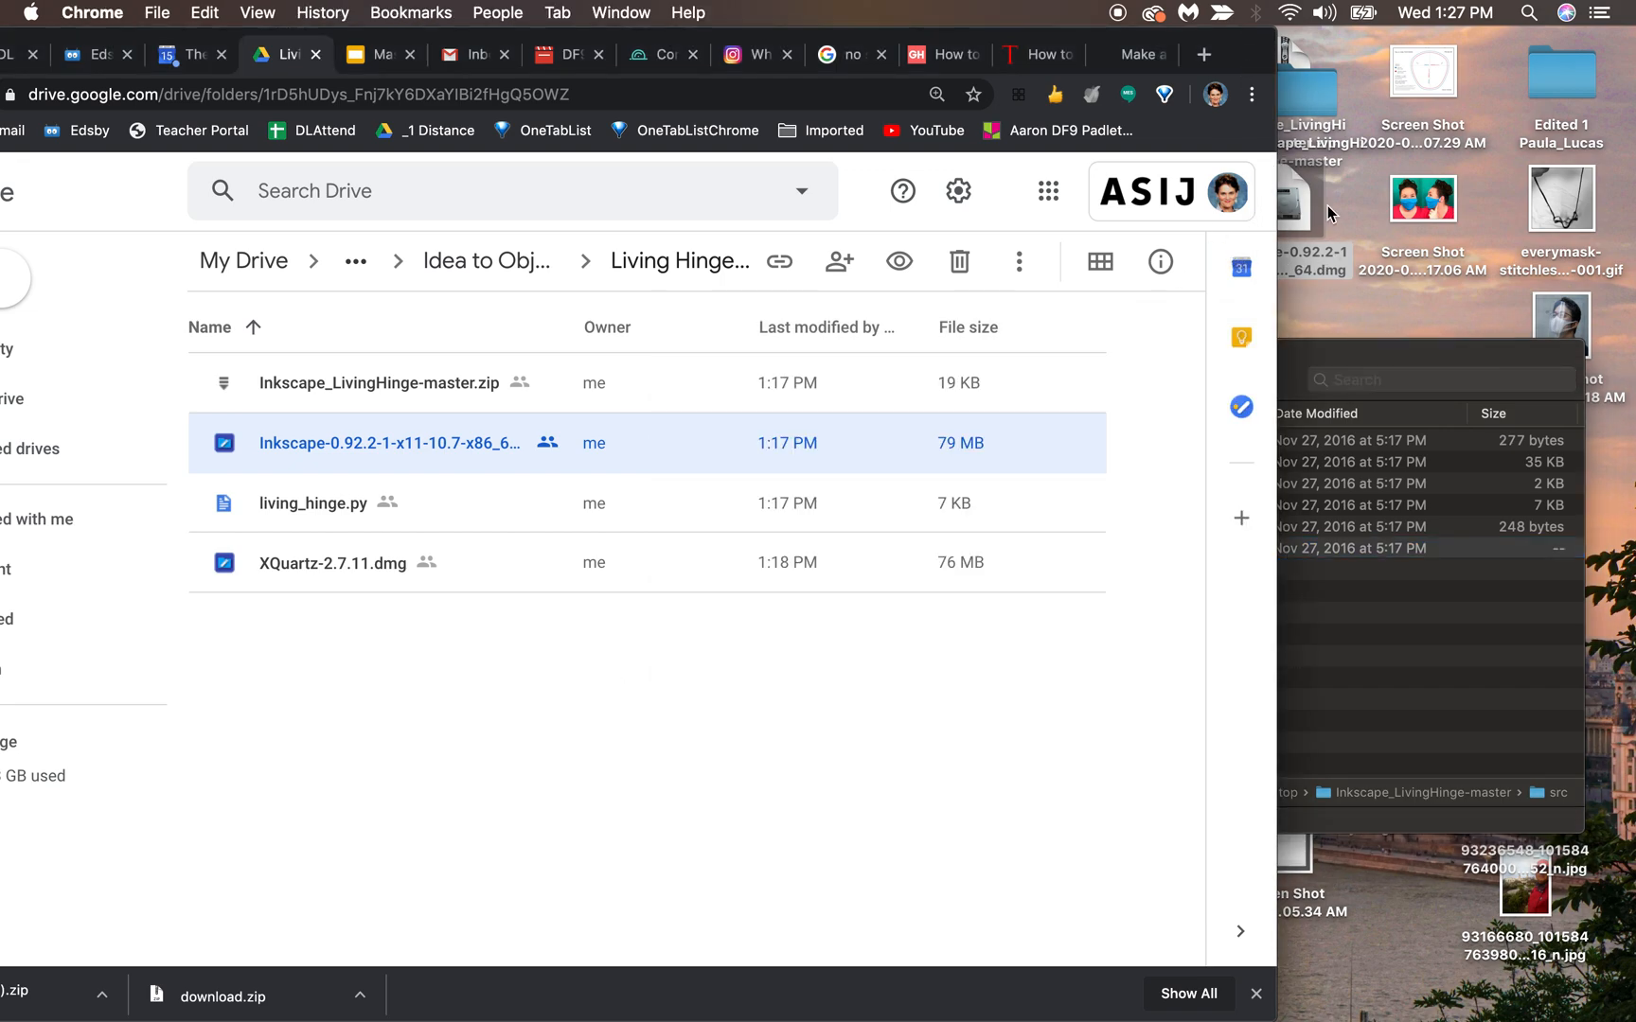
click(1342, 352)
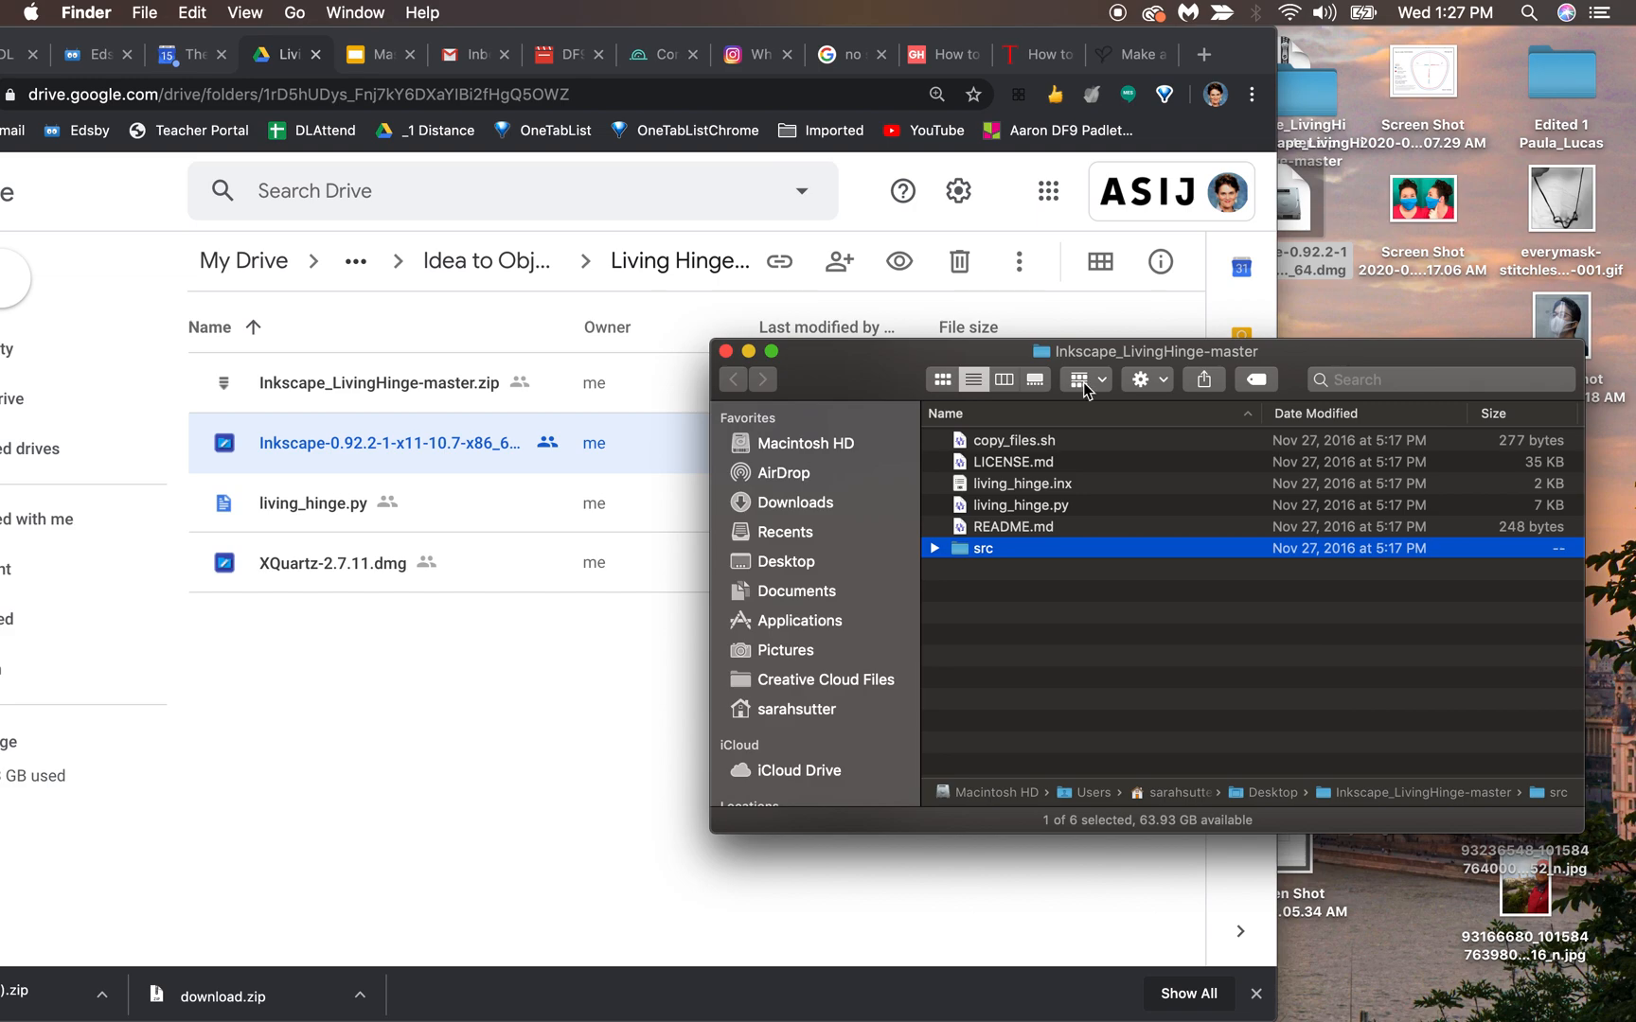
click(811, 625)
drag(1360, 360, 1241, 152)
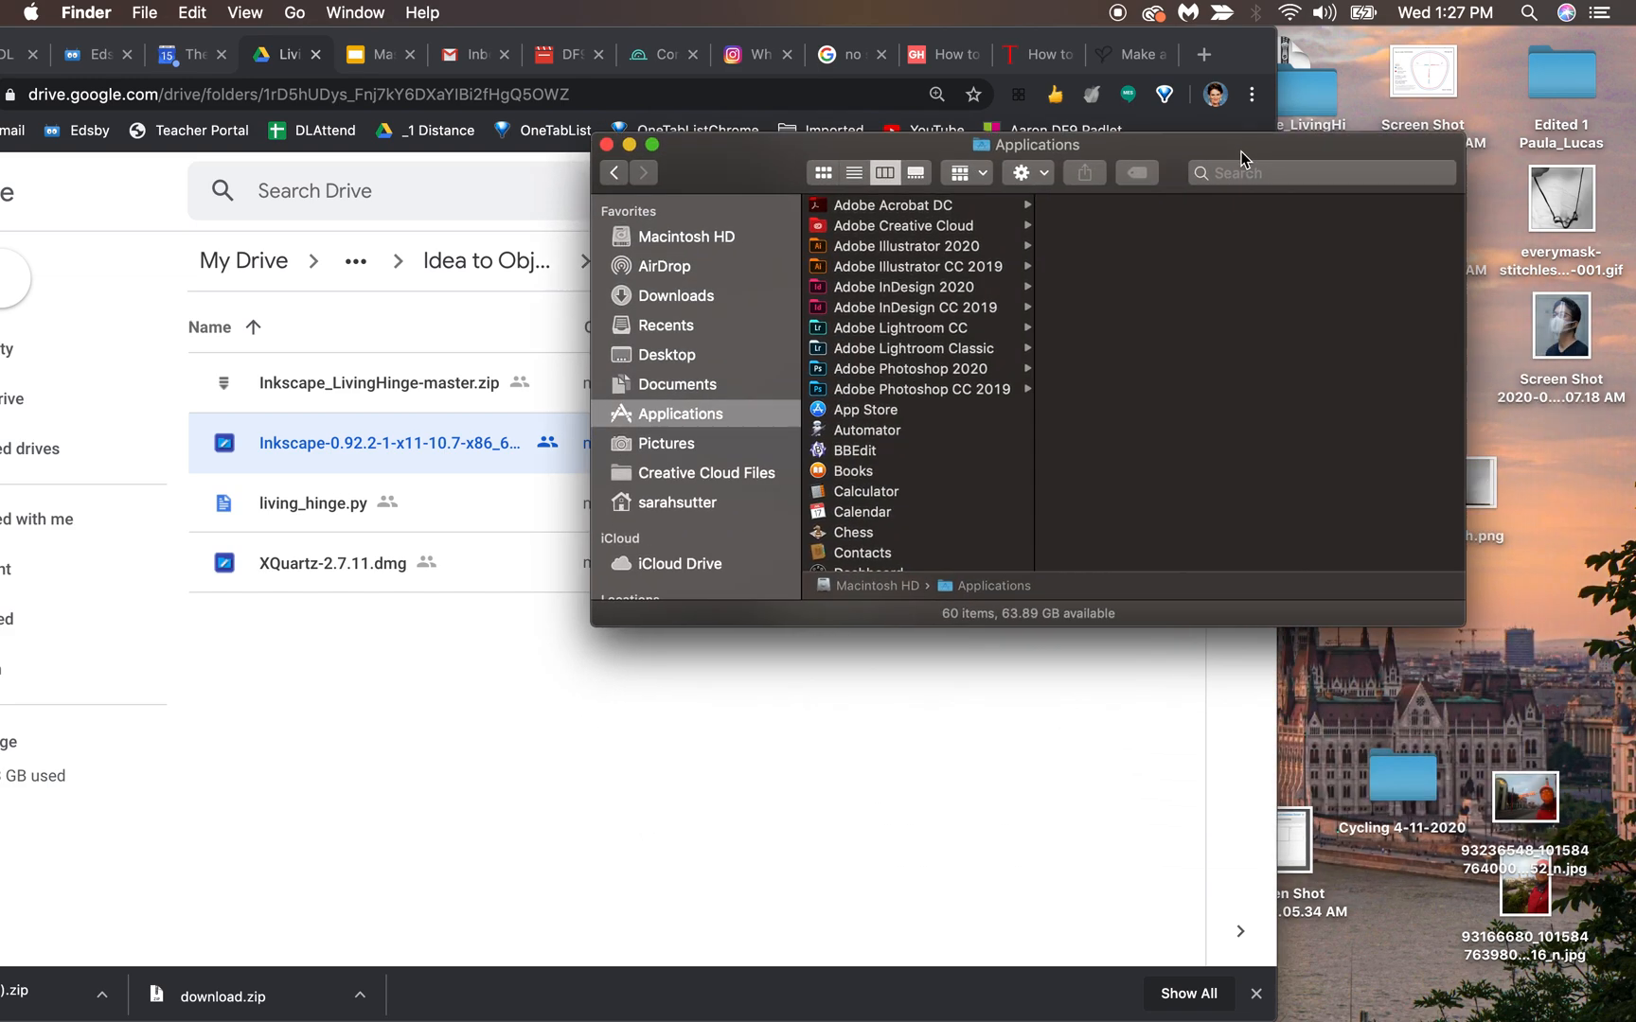
scroll(1014, 464, down, 5)
scroll(1014, 460, down, 5)
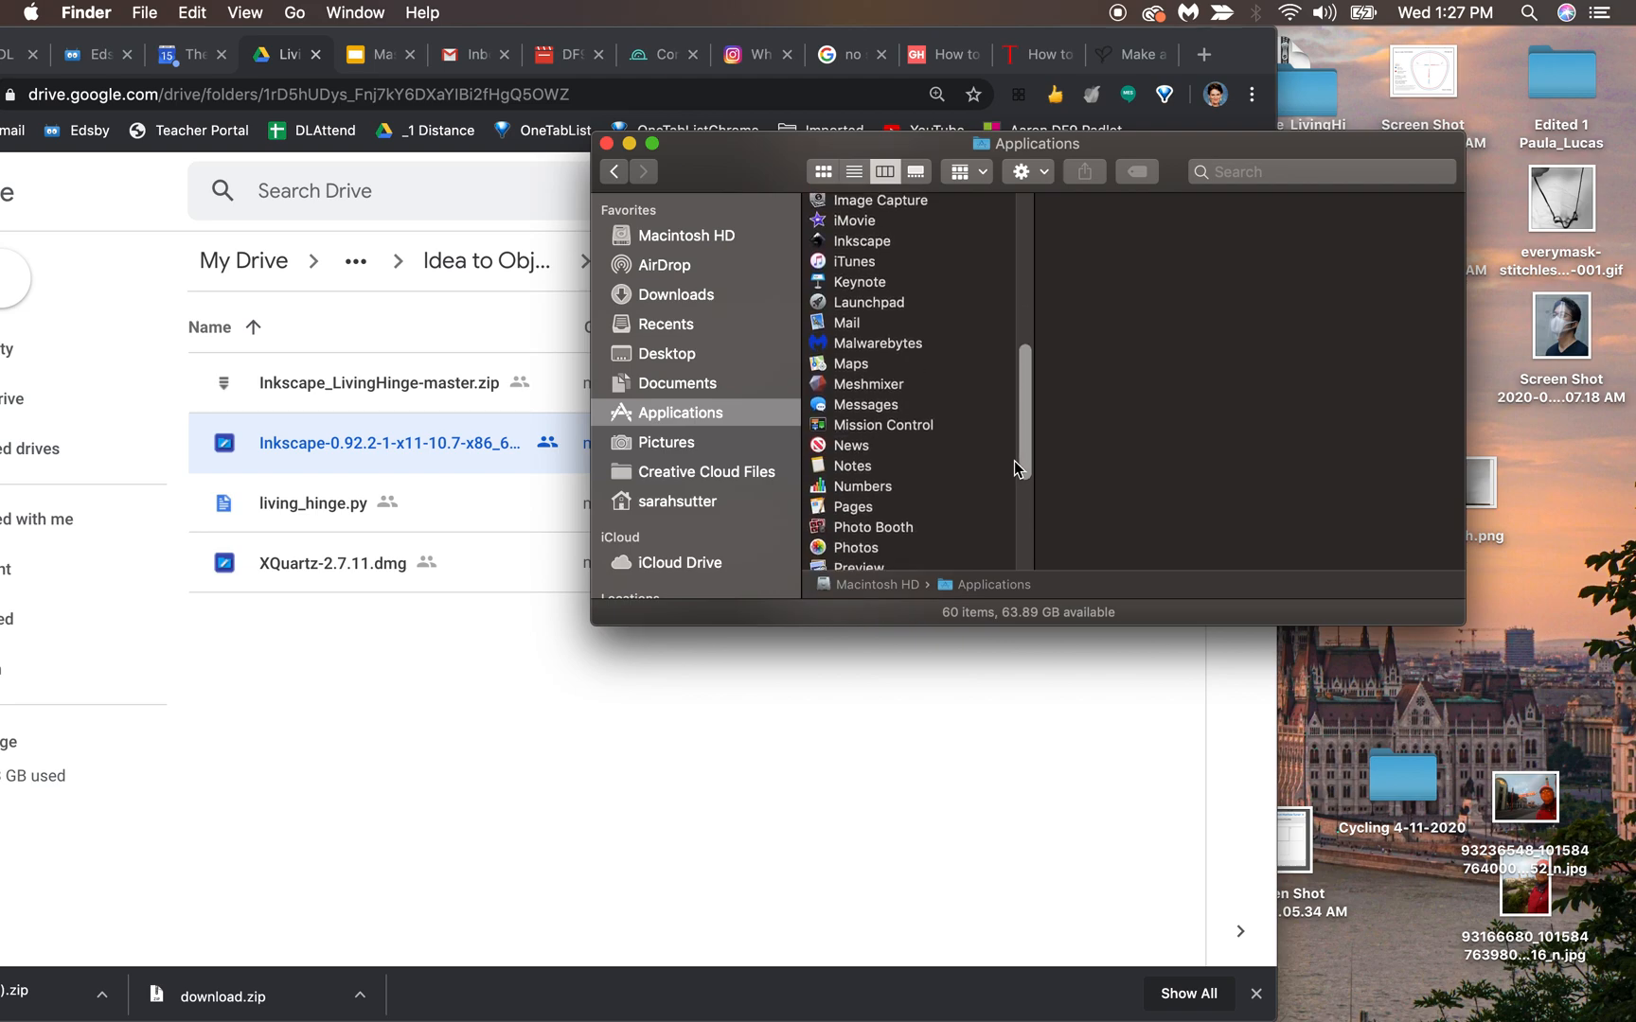
scroll(1014, 460, up, 1)
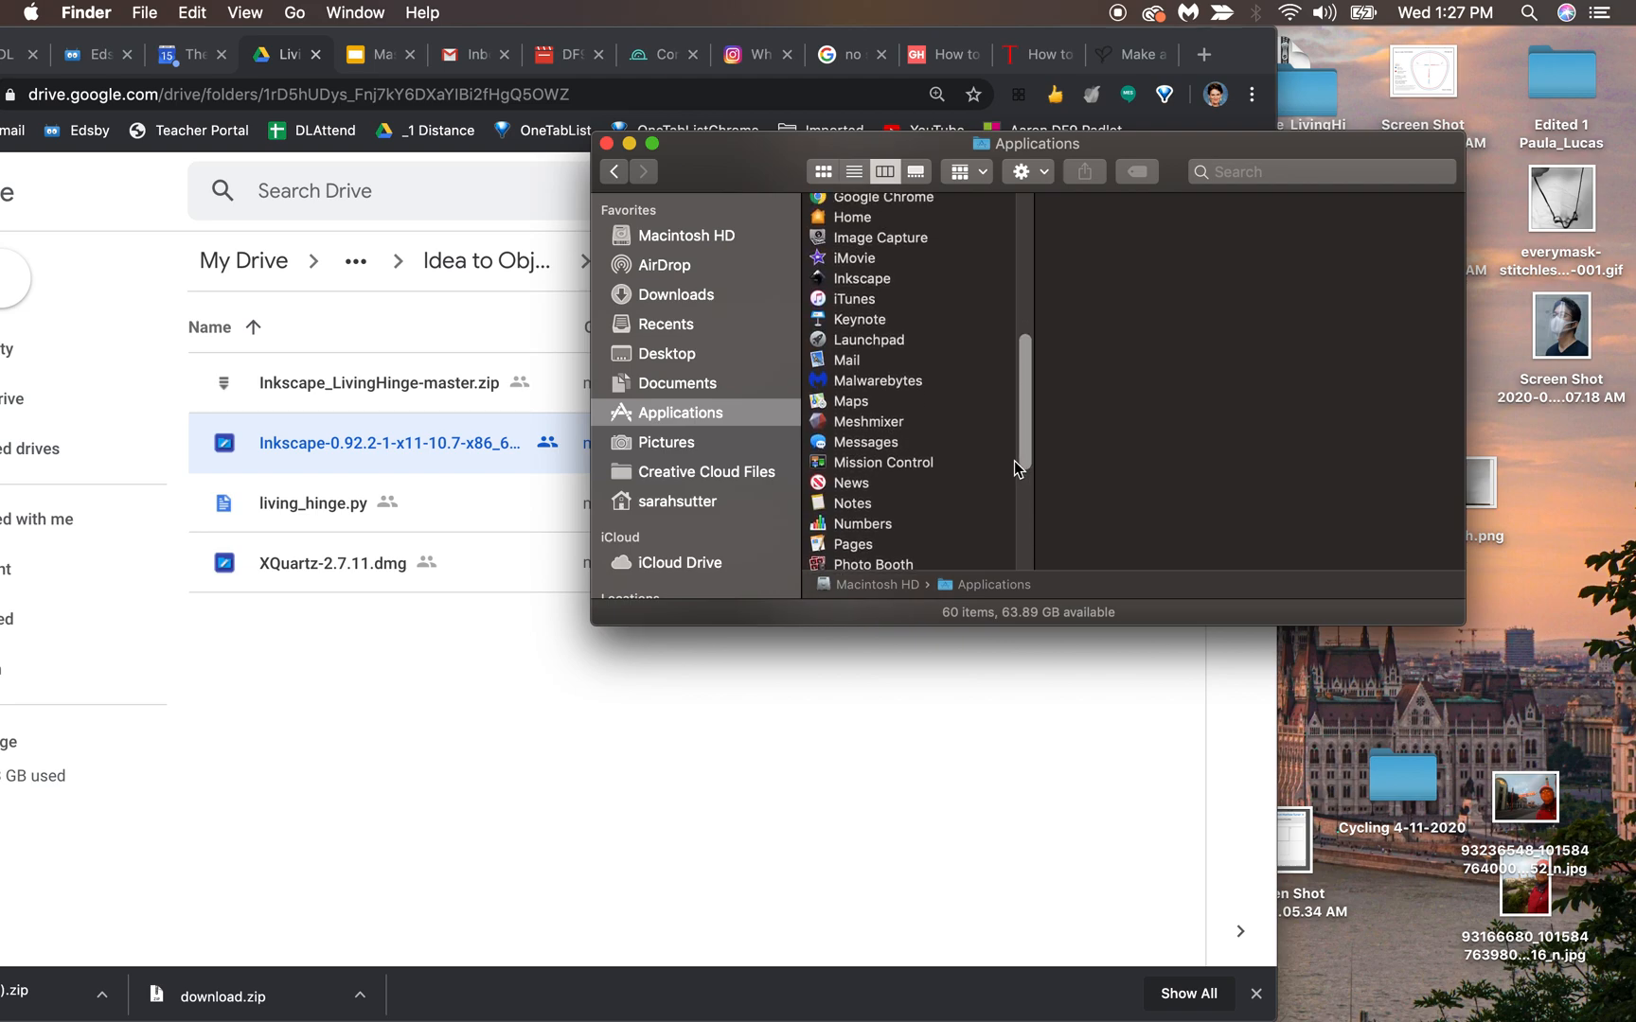
click(924, 278)
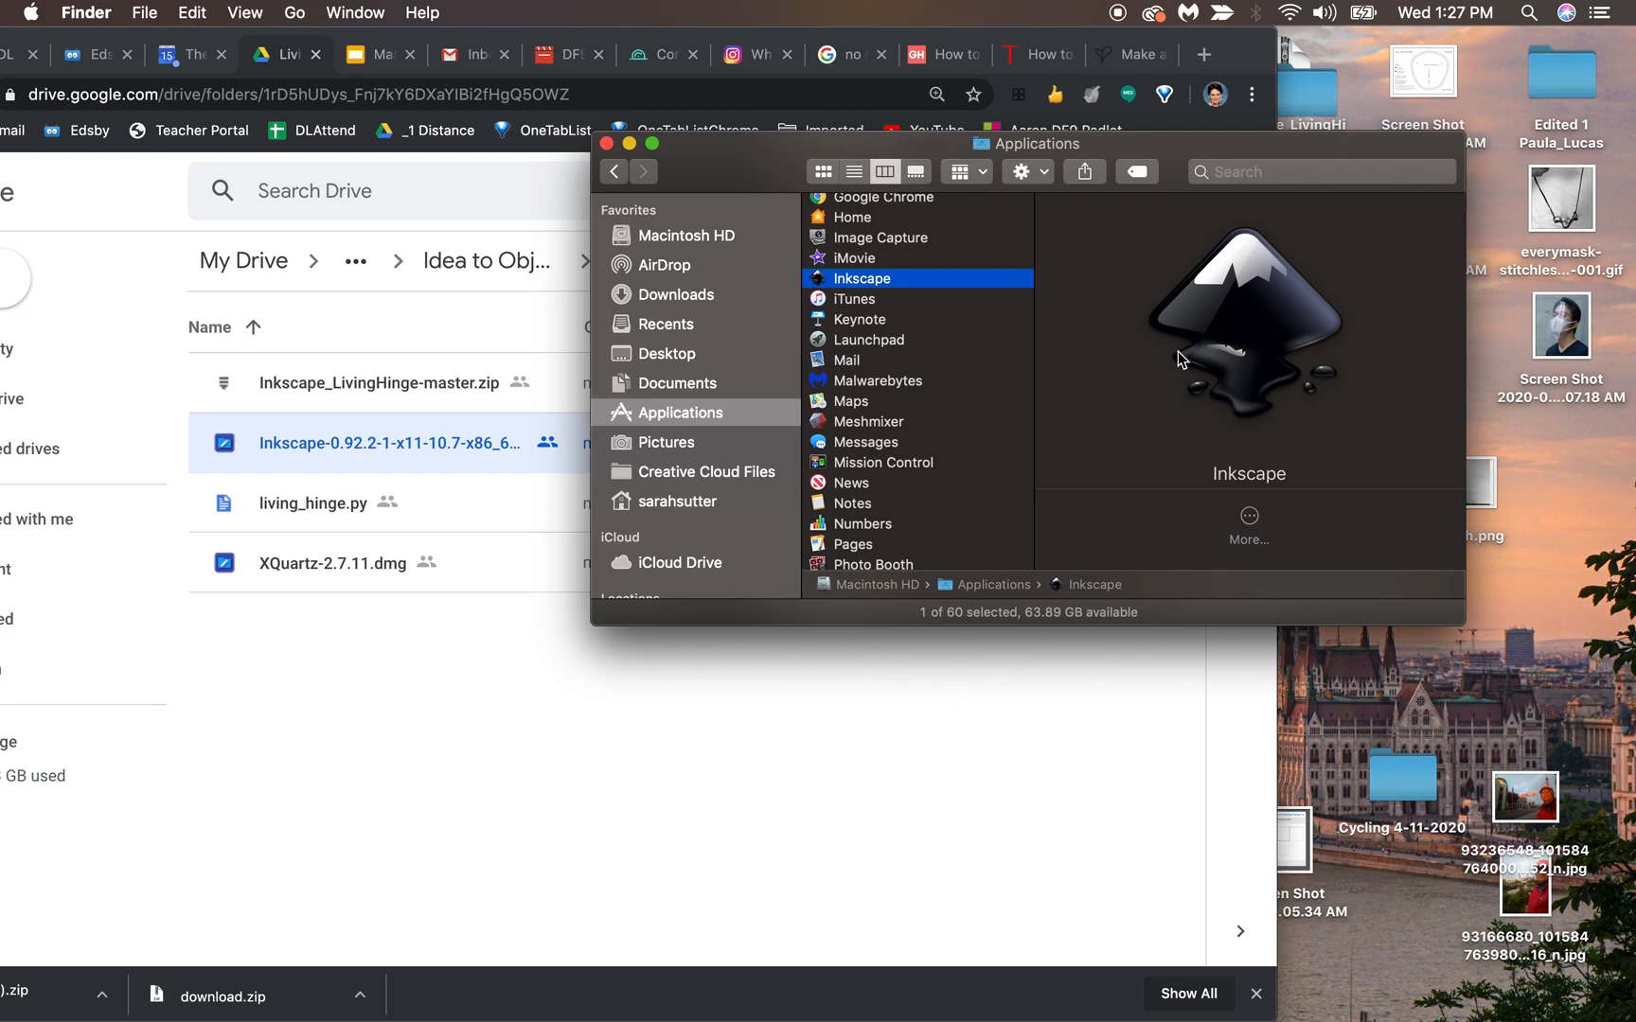
- Launch Inkscape and bring up its new document window
double_click(1231, 403)
drag(1189, 154, 1293, 88)
mouse_move(726, 1017)
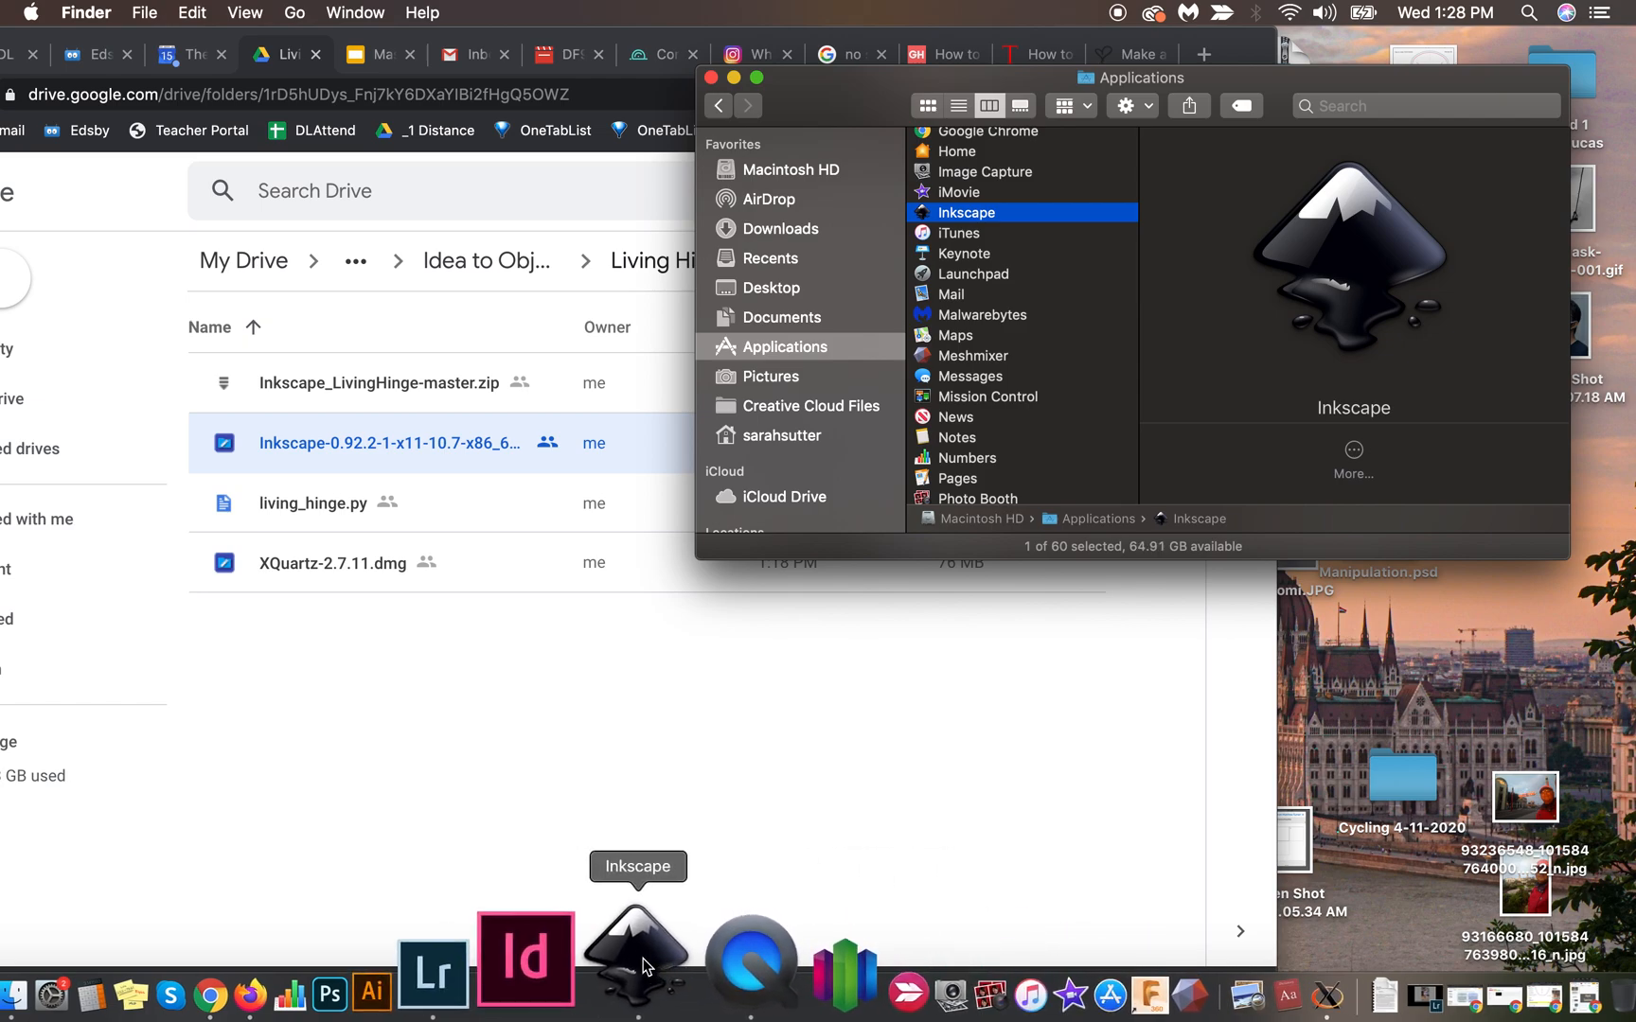
click(642, 965)
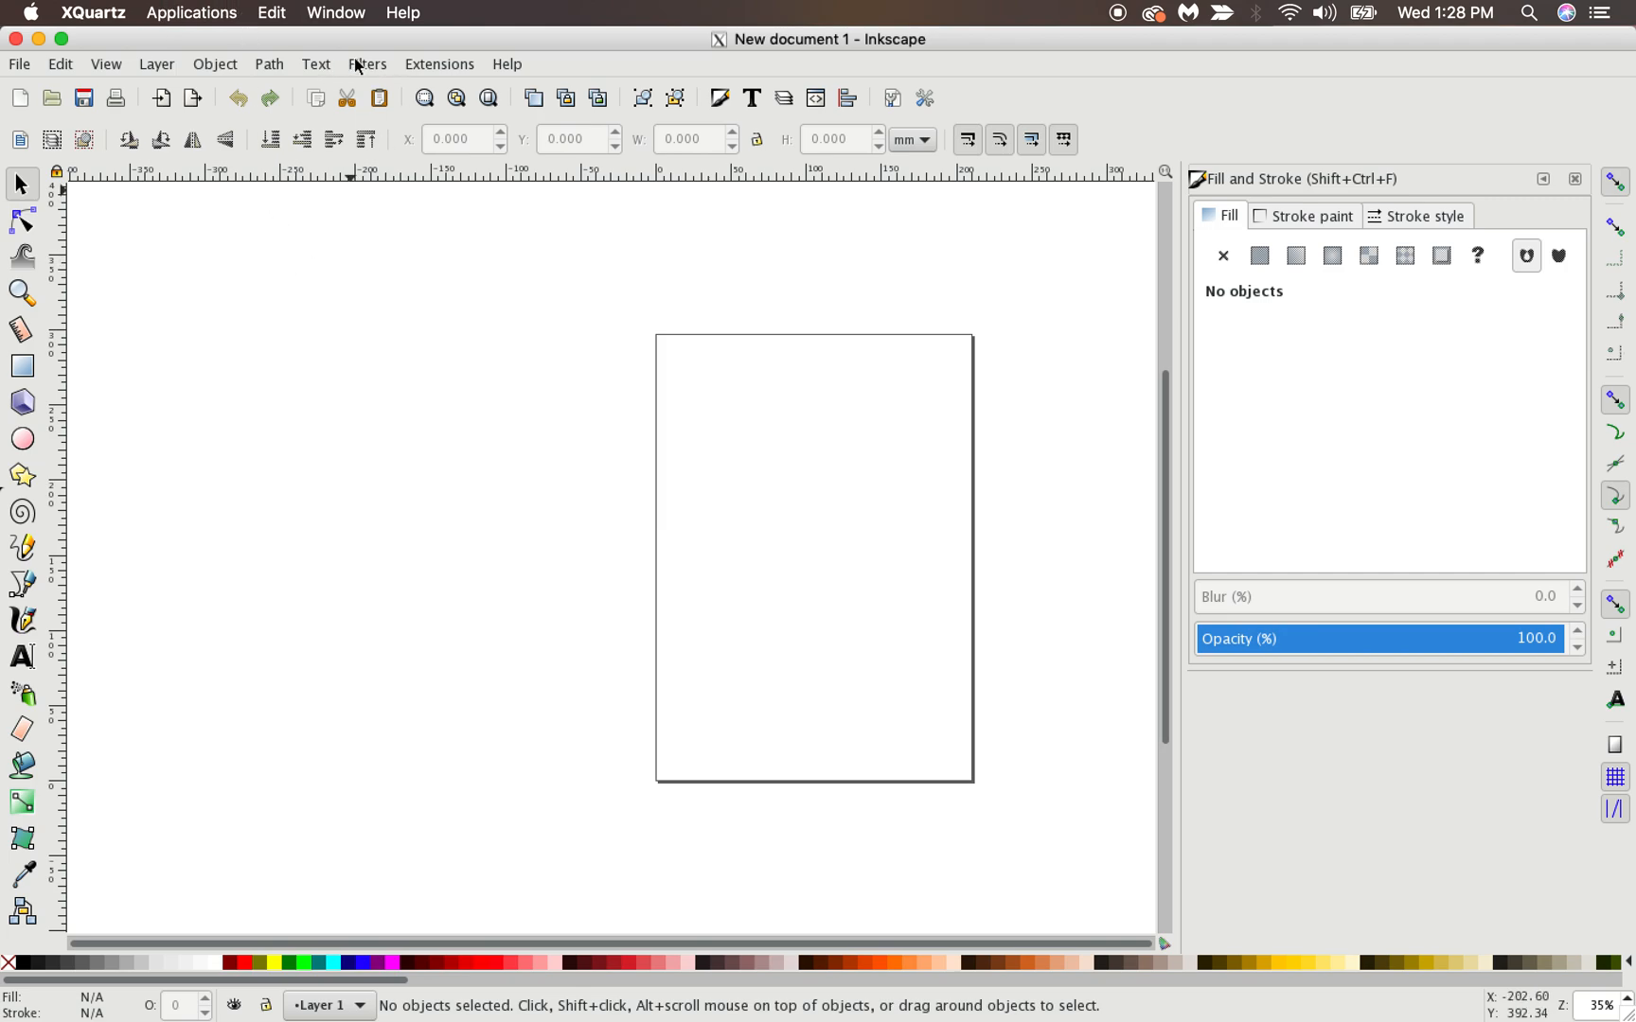
- Display the Render extensions available in Inkscape and quit XQuartz
click(425, 67)
mouse_move(541, 405)
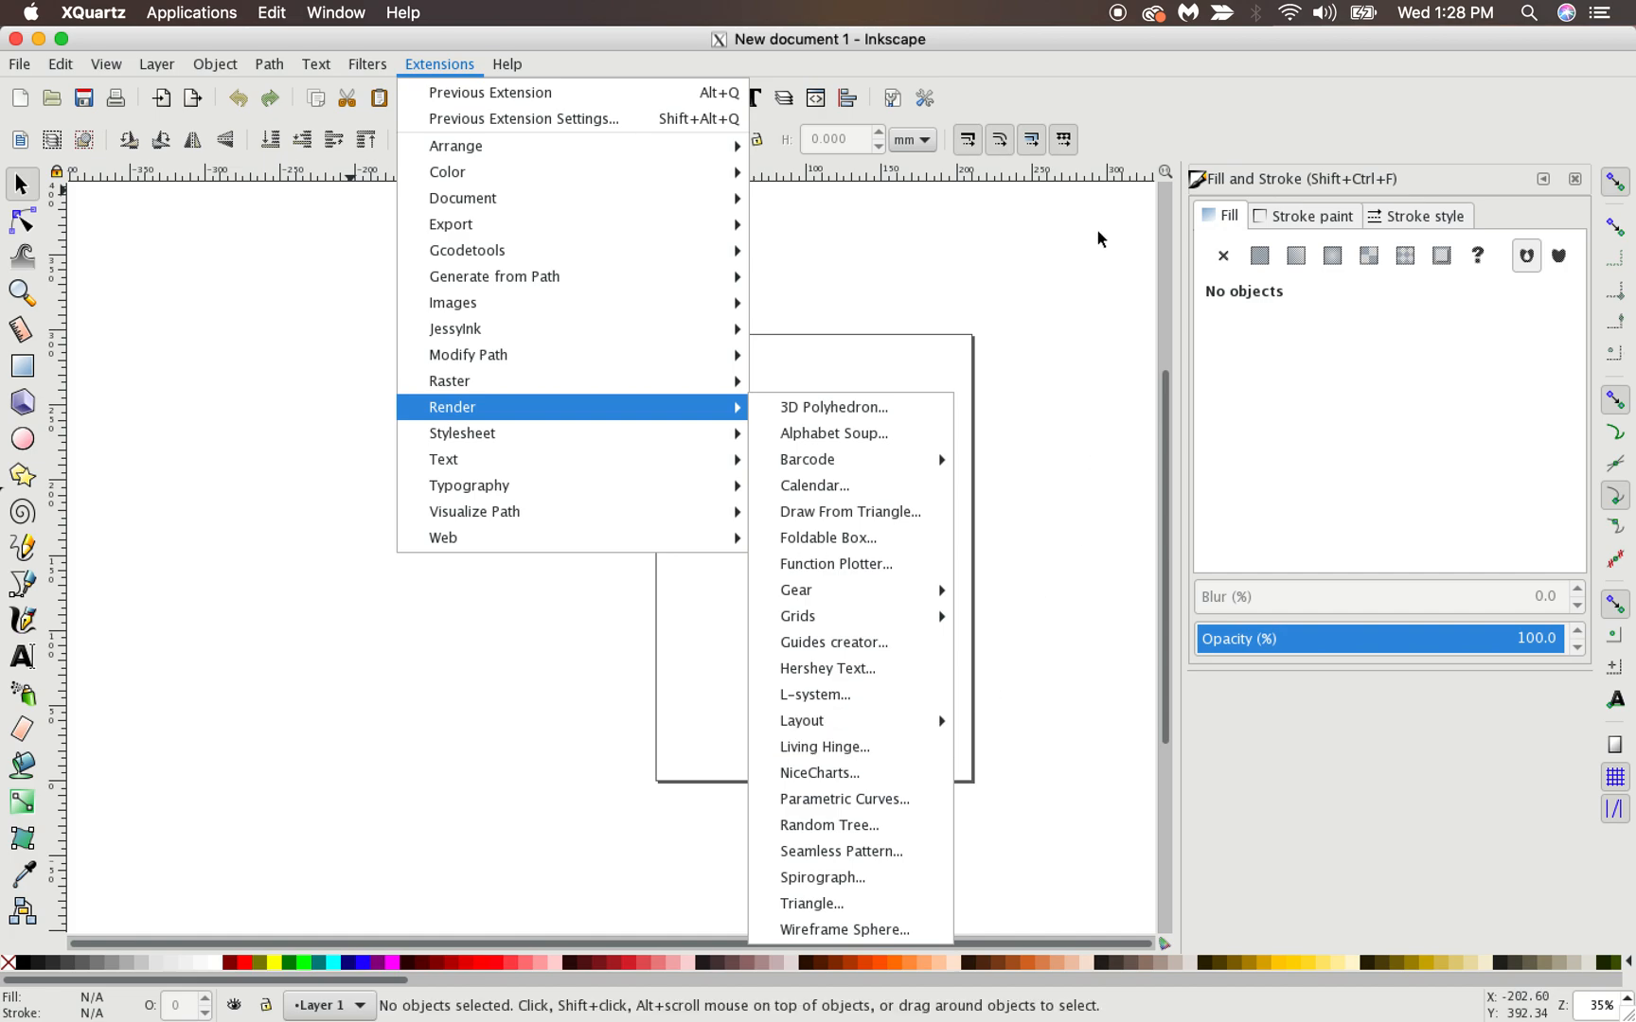
key(super+q)
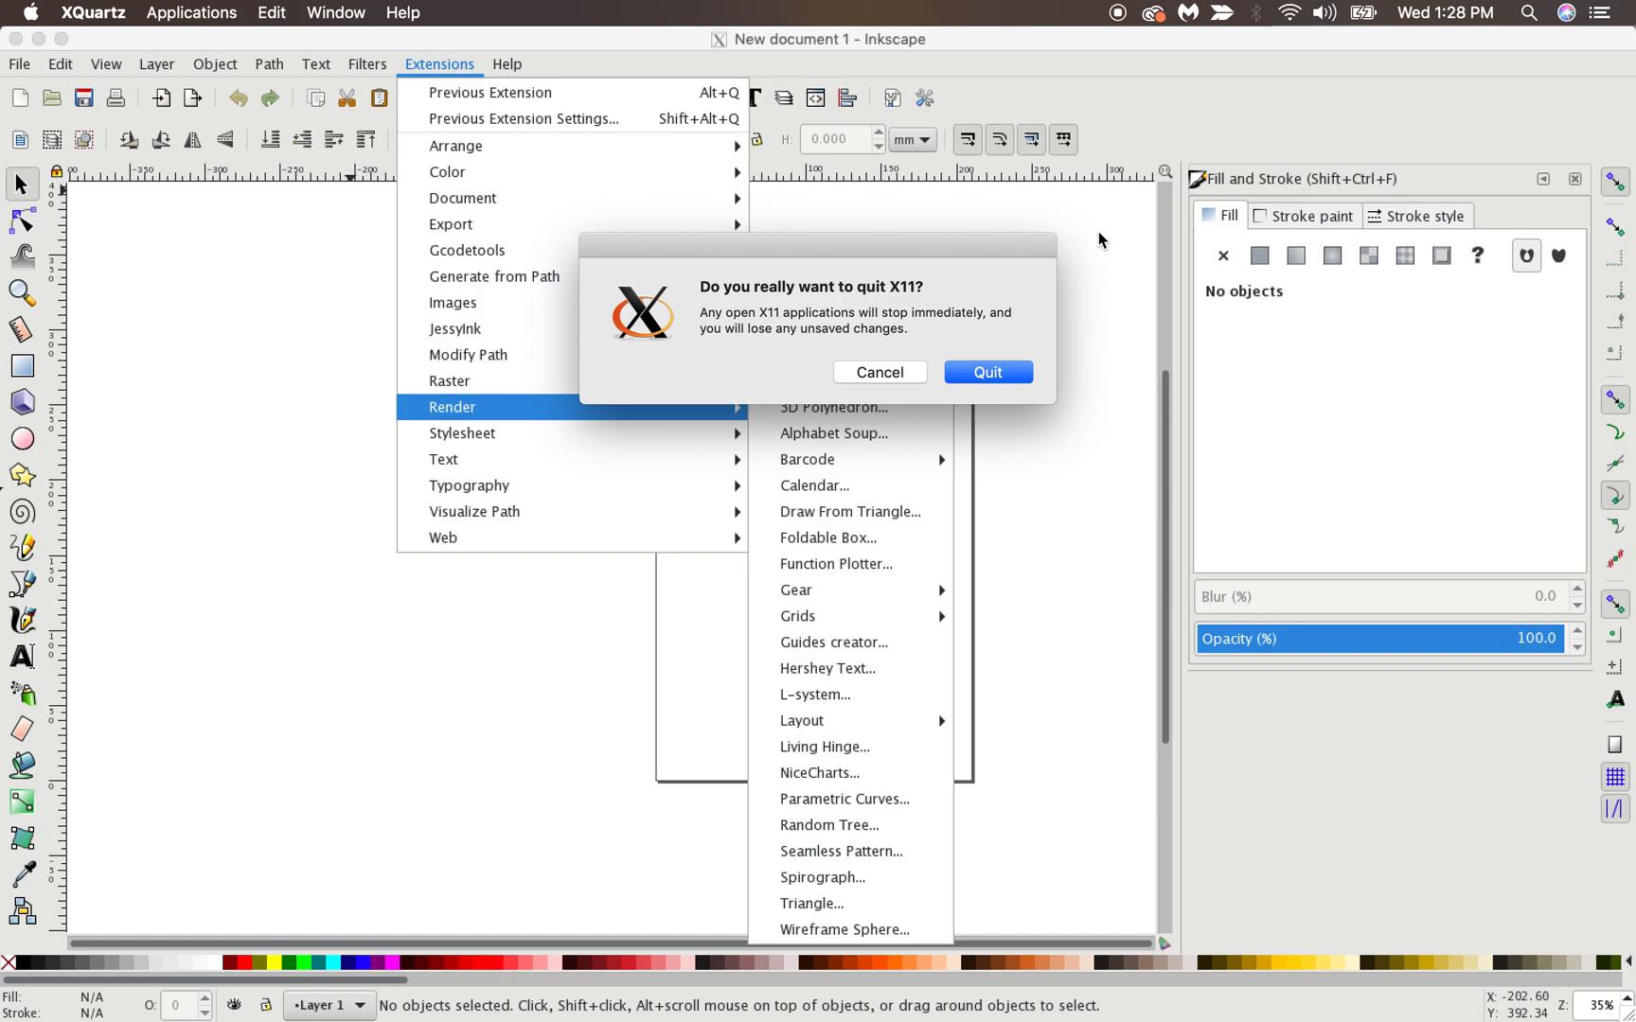
click(978, 376)
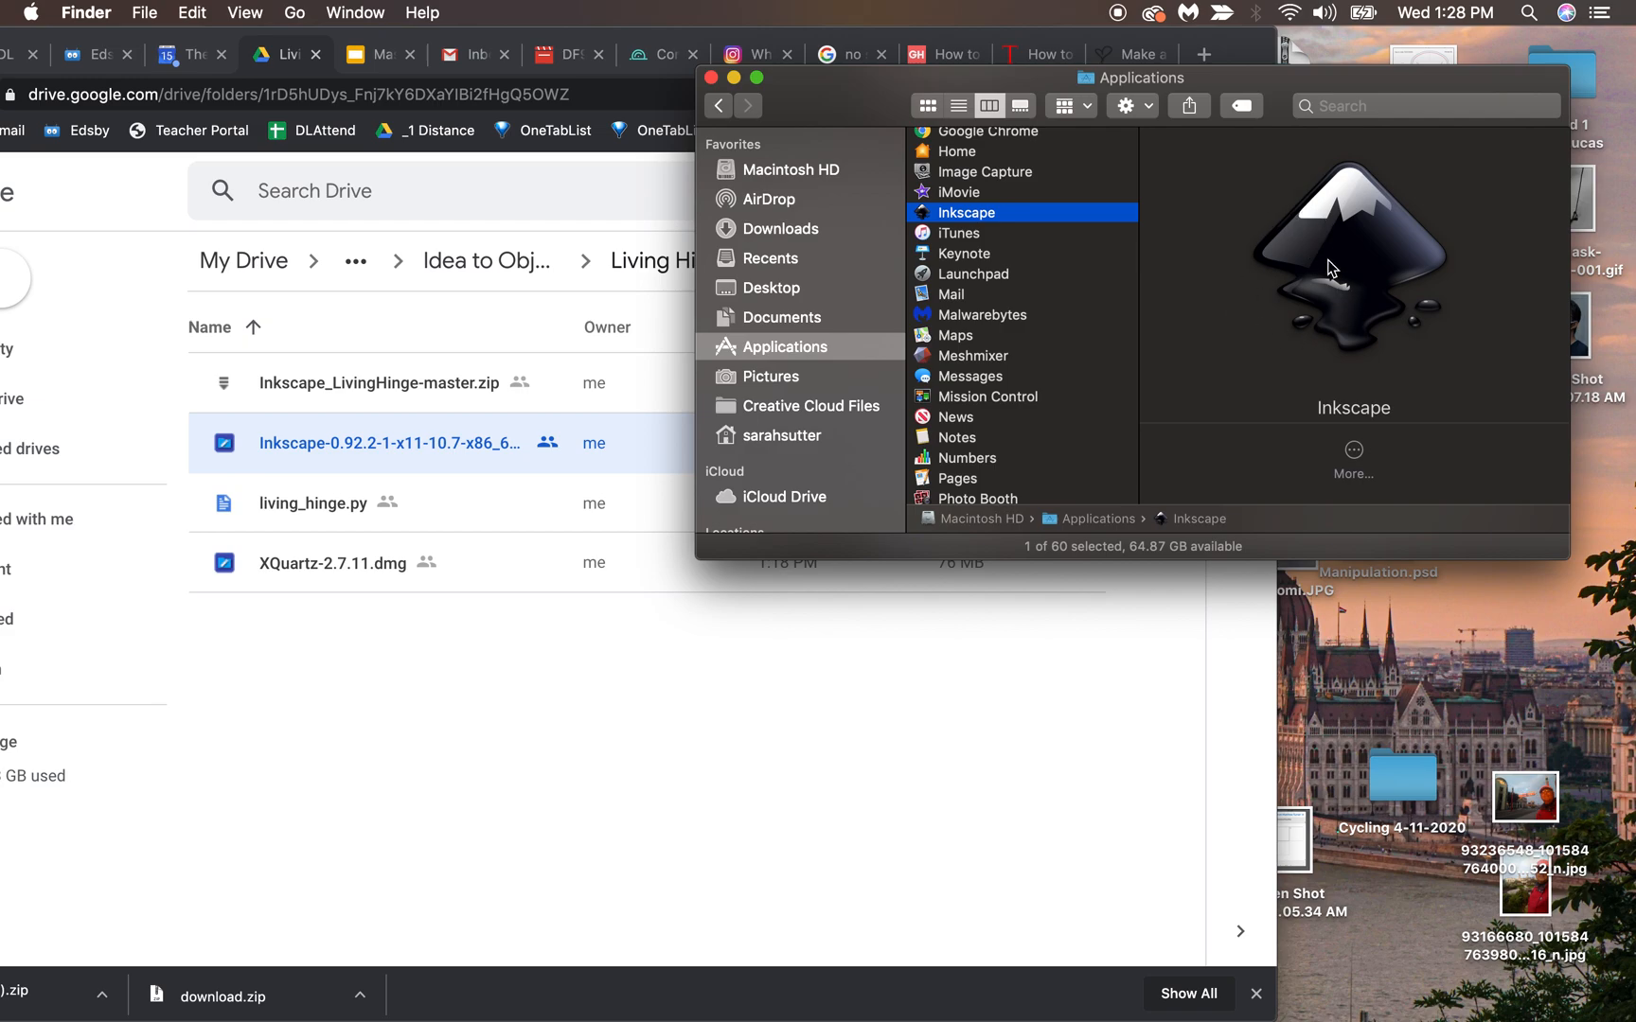
- Show the package contents of the Inkscape application, open Contents > Resources, and enlarge the Finder window
click(1353, 451)
click(1354, 451)
right_click(977, 220)
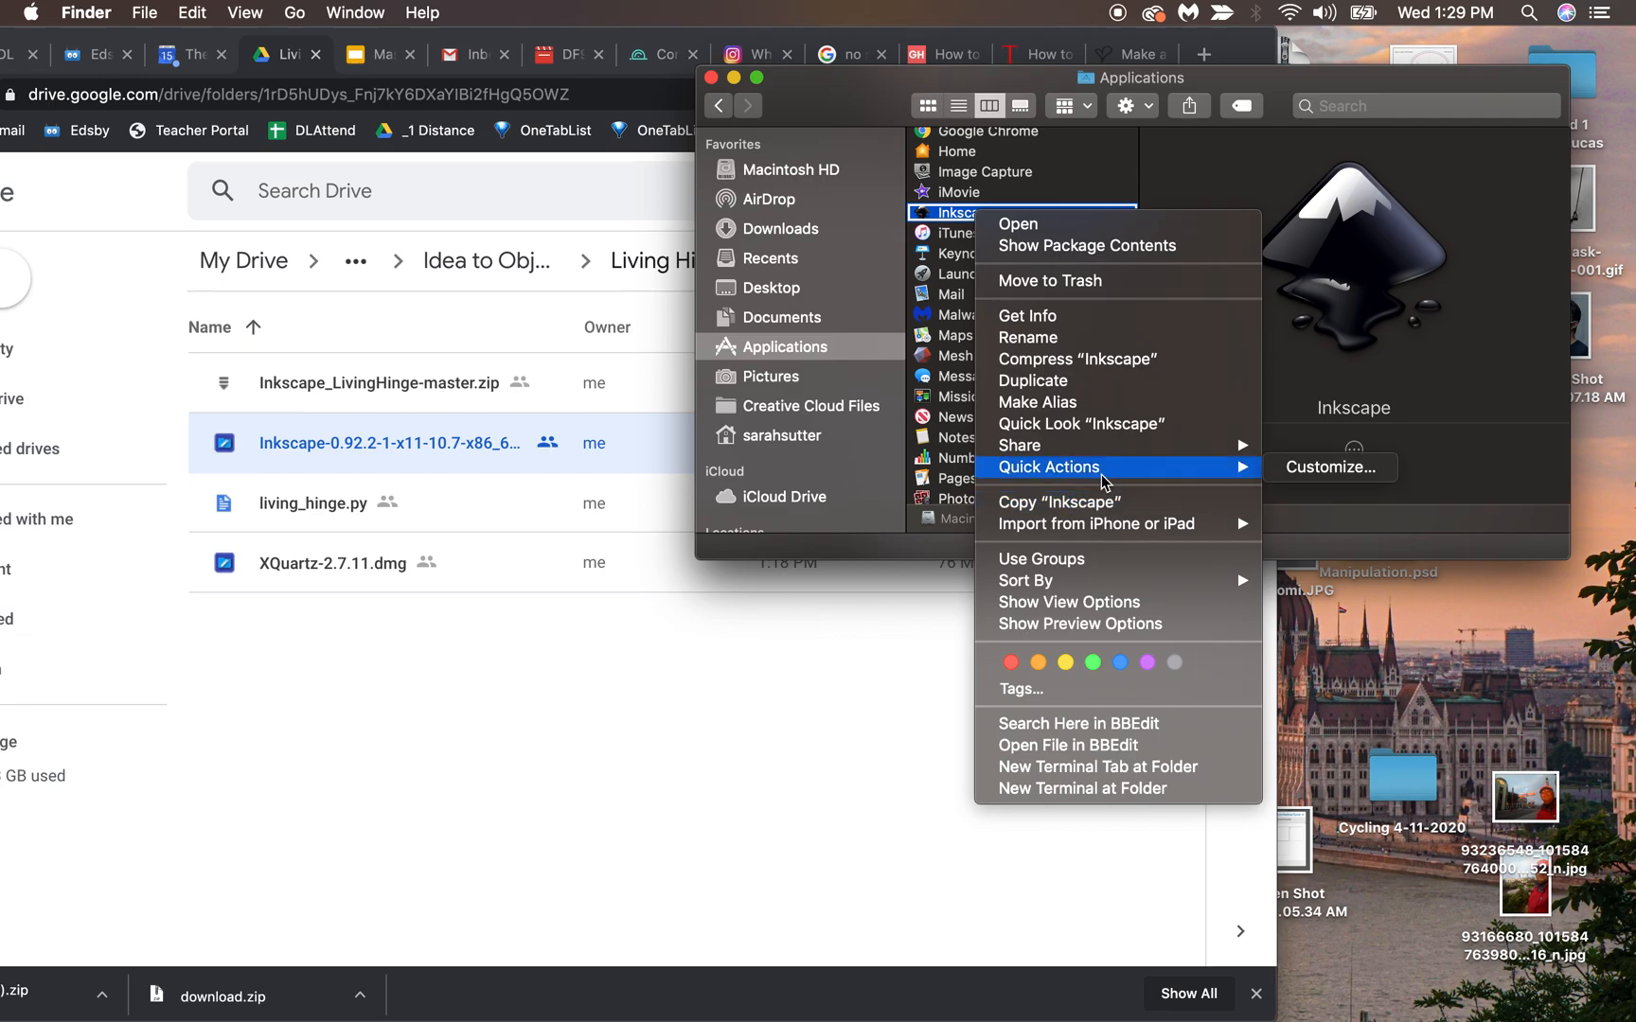
click(1107, 247)
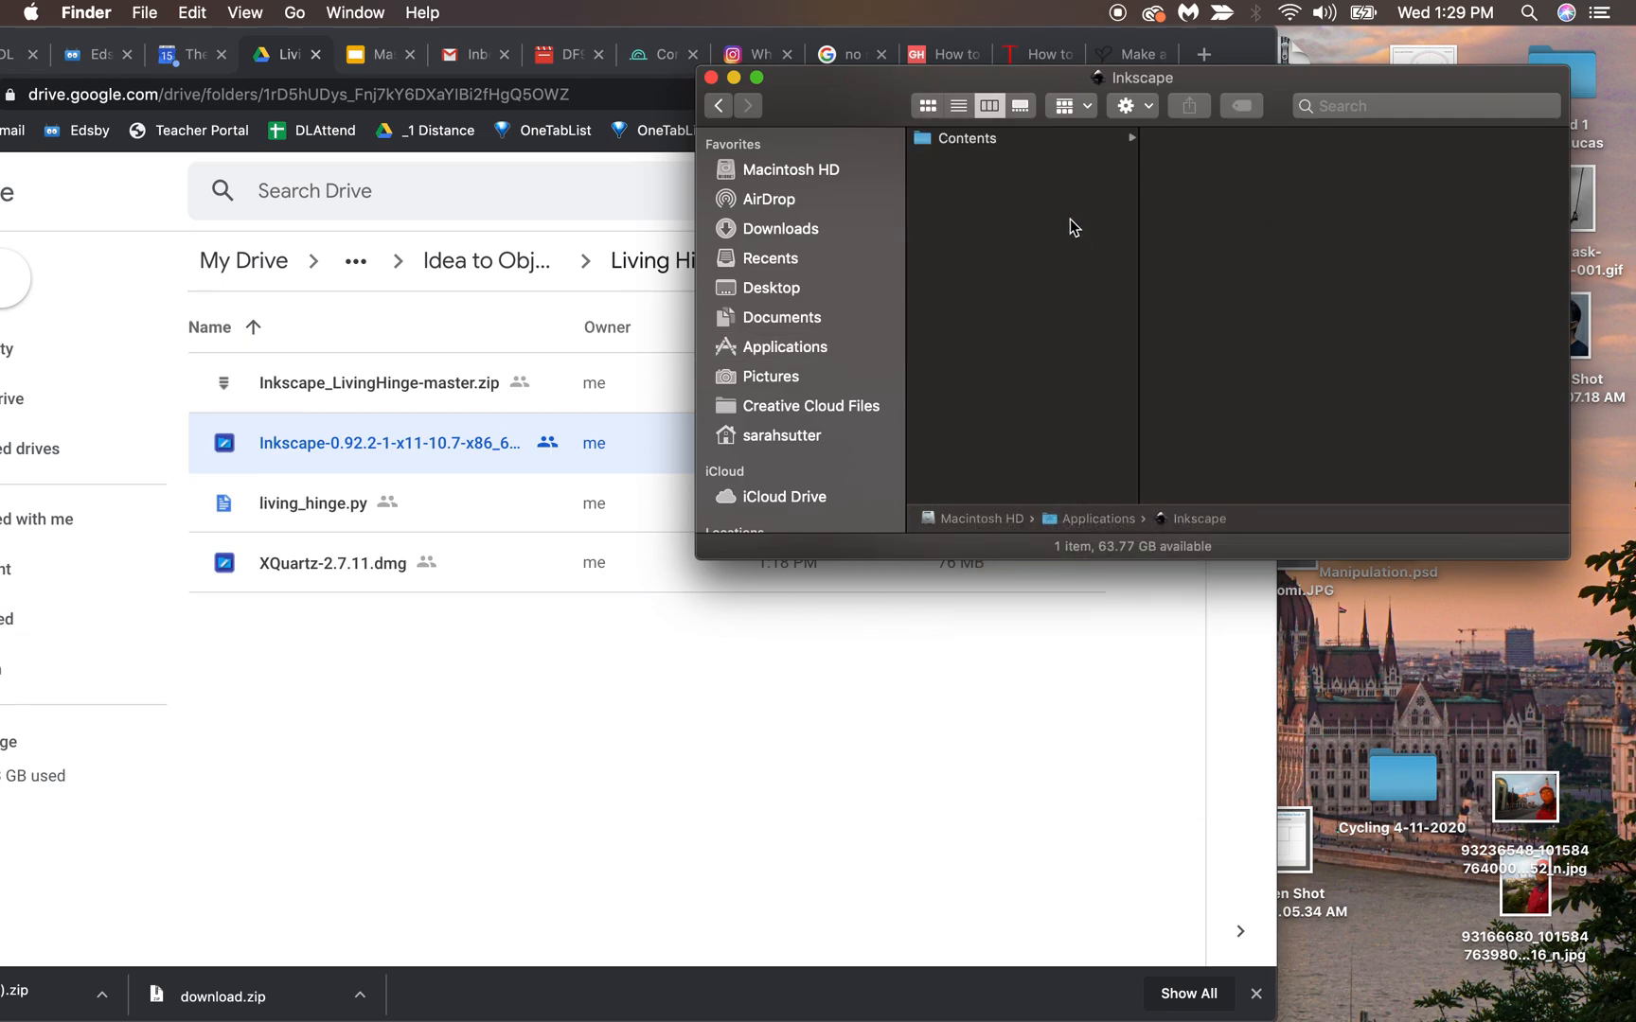
click(993, 139)
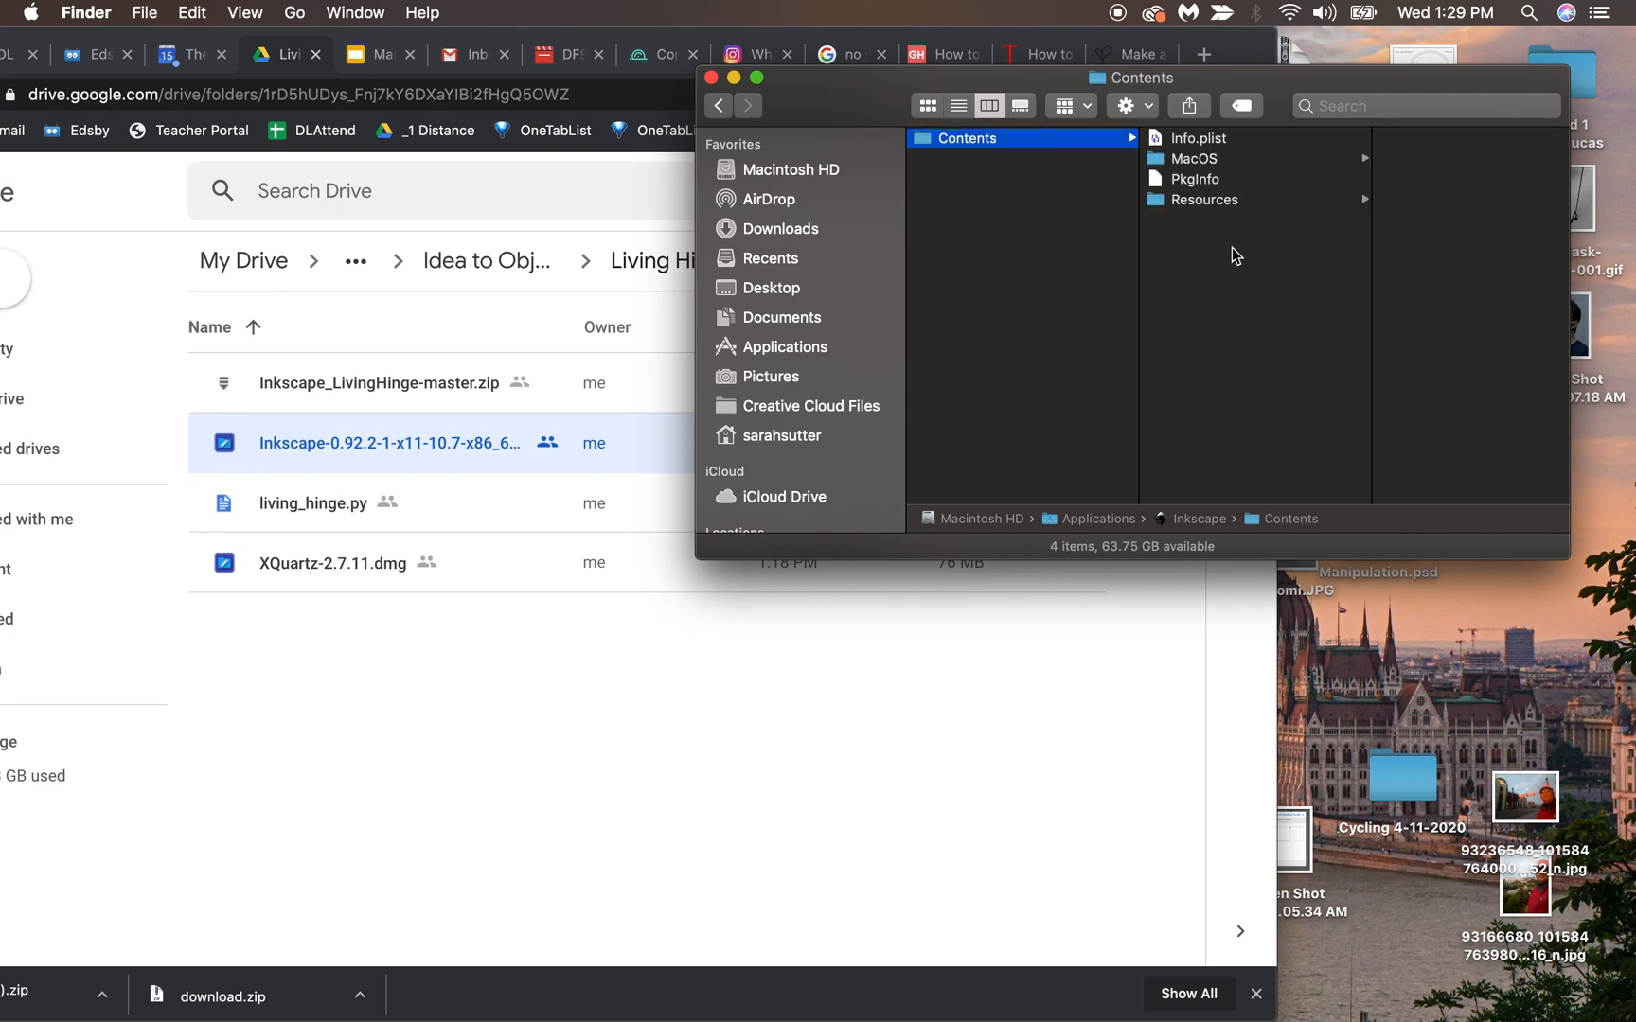
click(1223, 207)
drag(1354, 84, 673, 85)
drag(889, 564, 1587, 801)
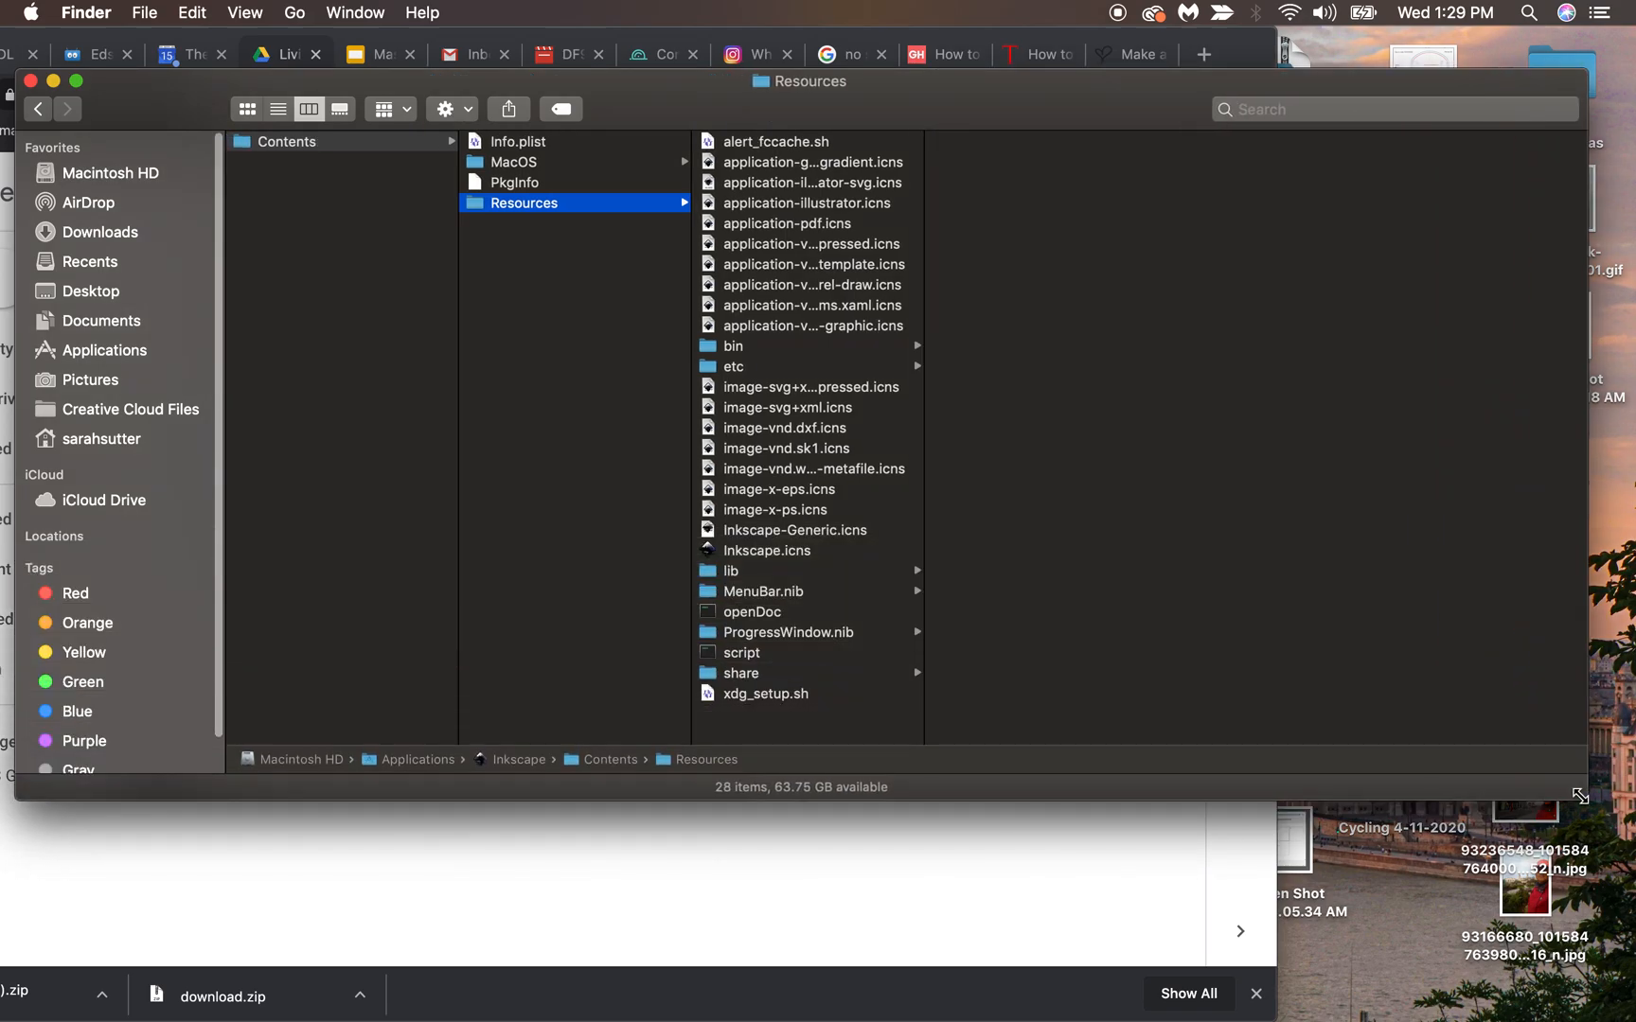
- Look through the lib and etc folders and their subfolders inside Resources
click(762, 574)
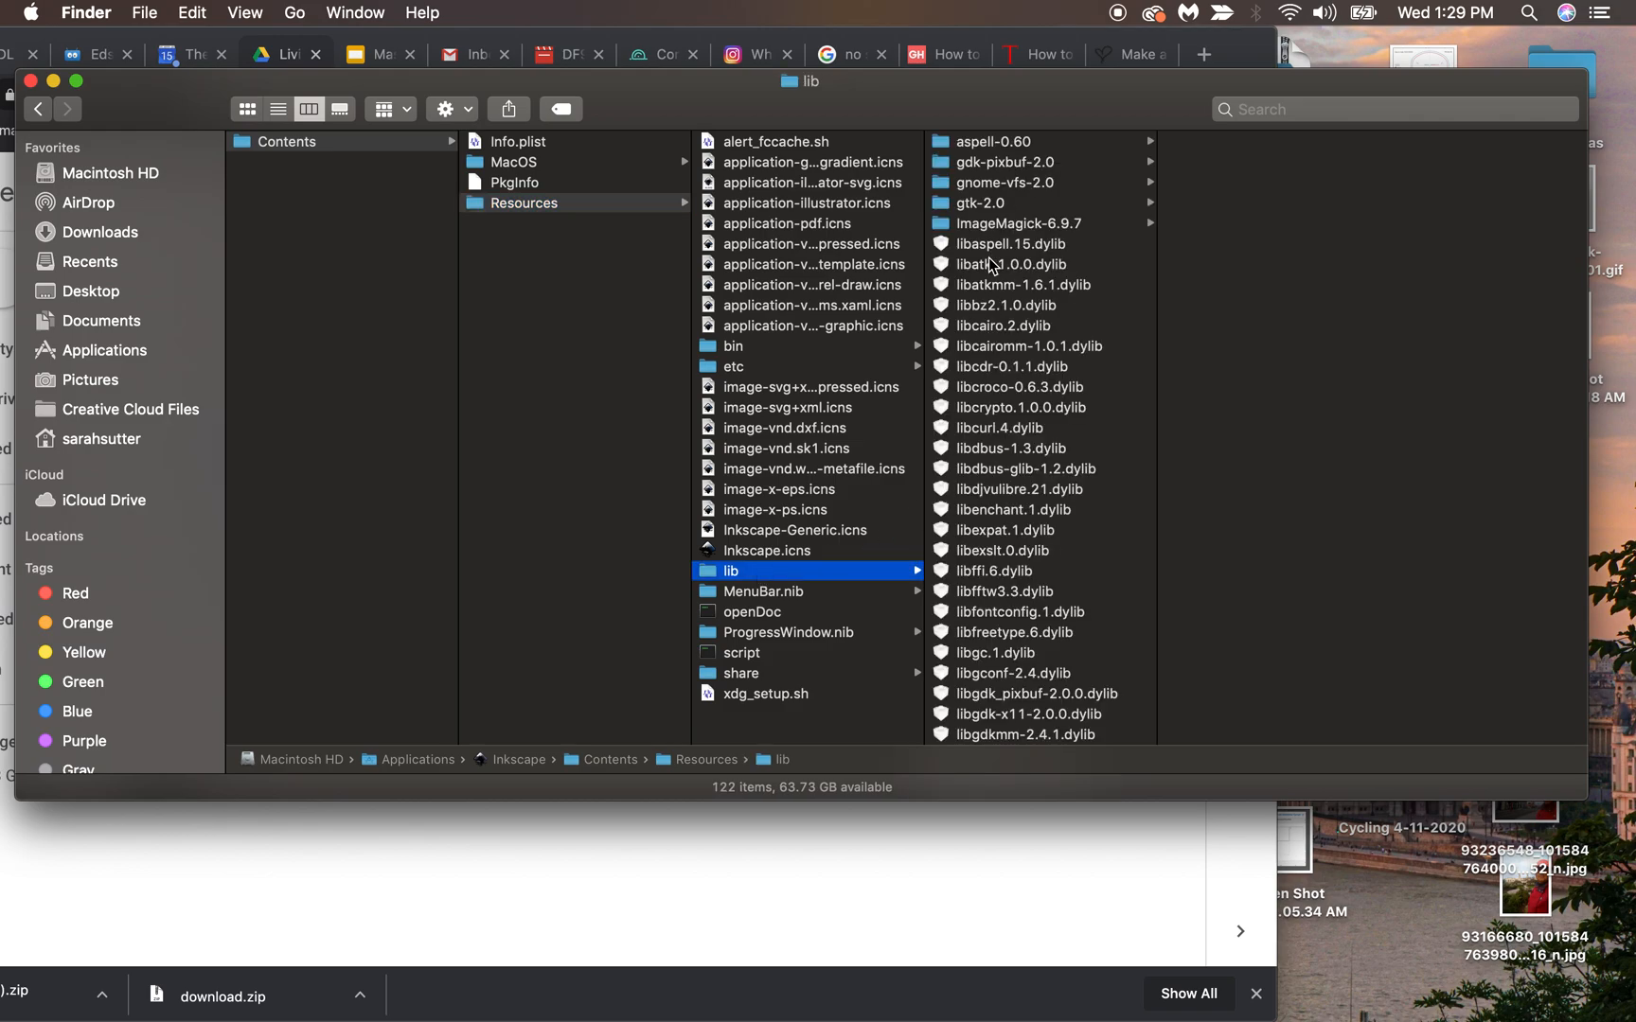
scroll(1007, 457, down, 10)
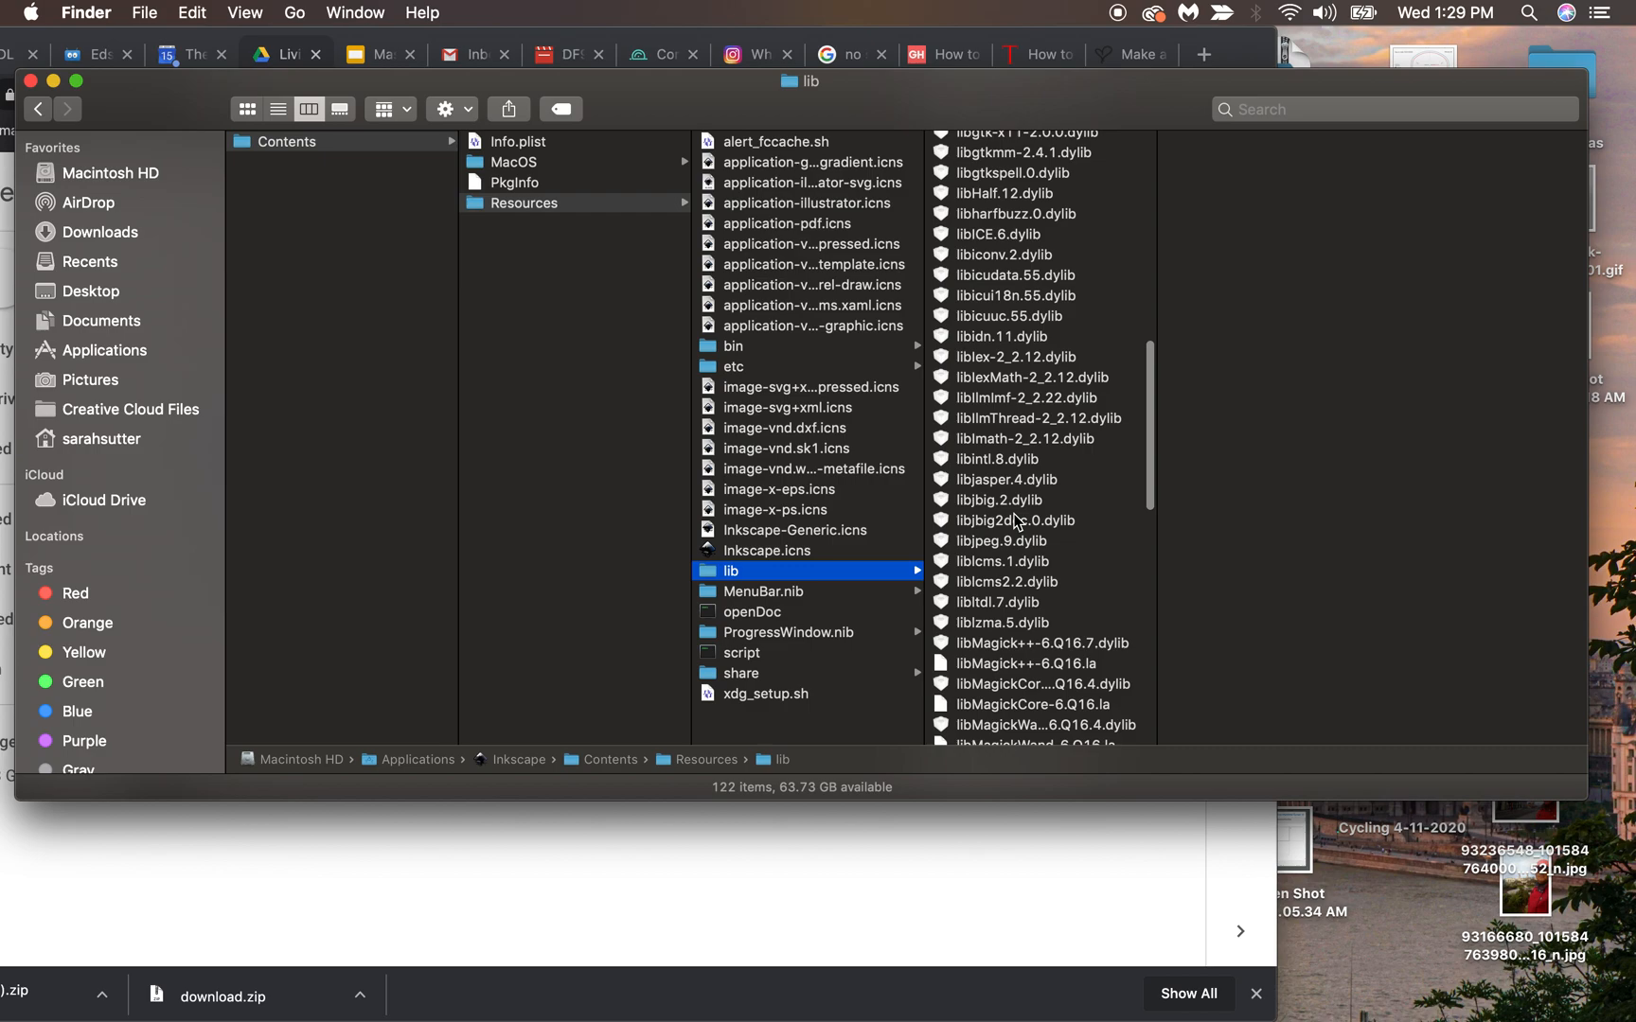
scroll(1016, 521, up, 3)
click(869, 376)
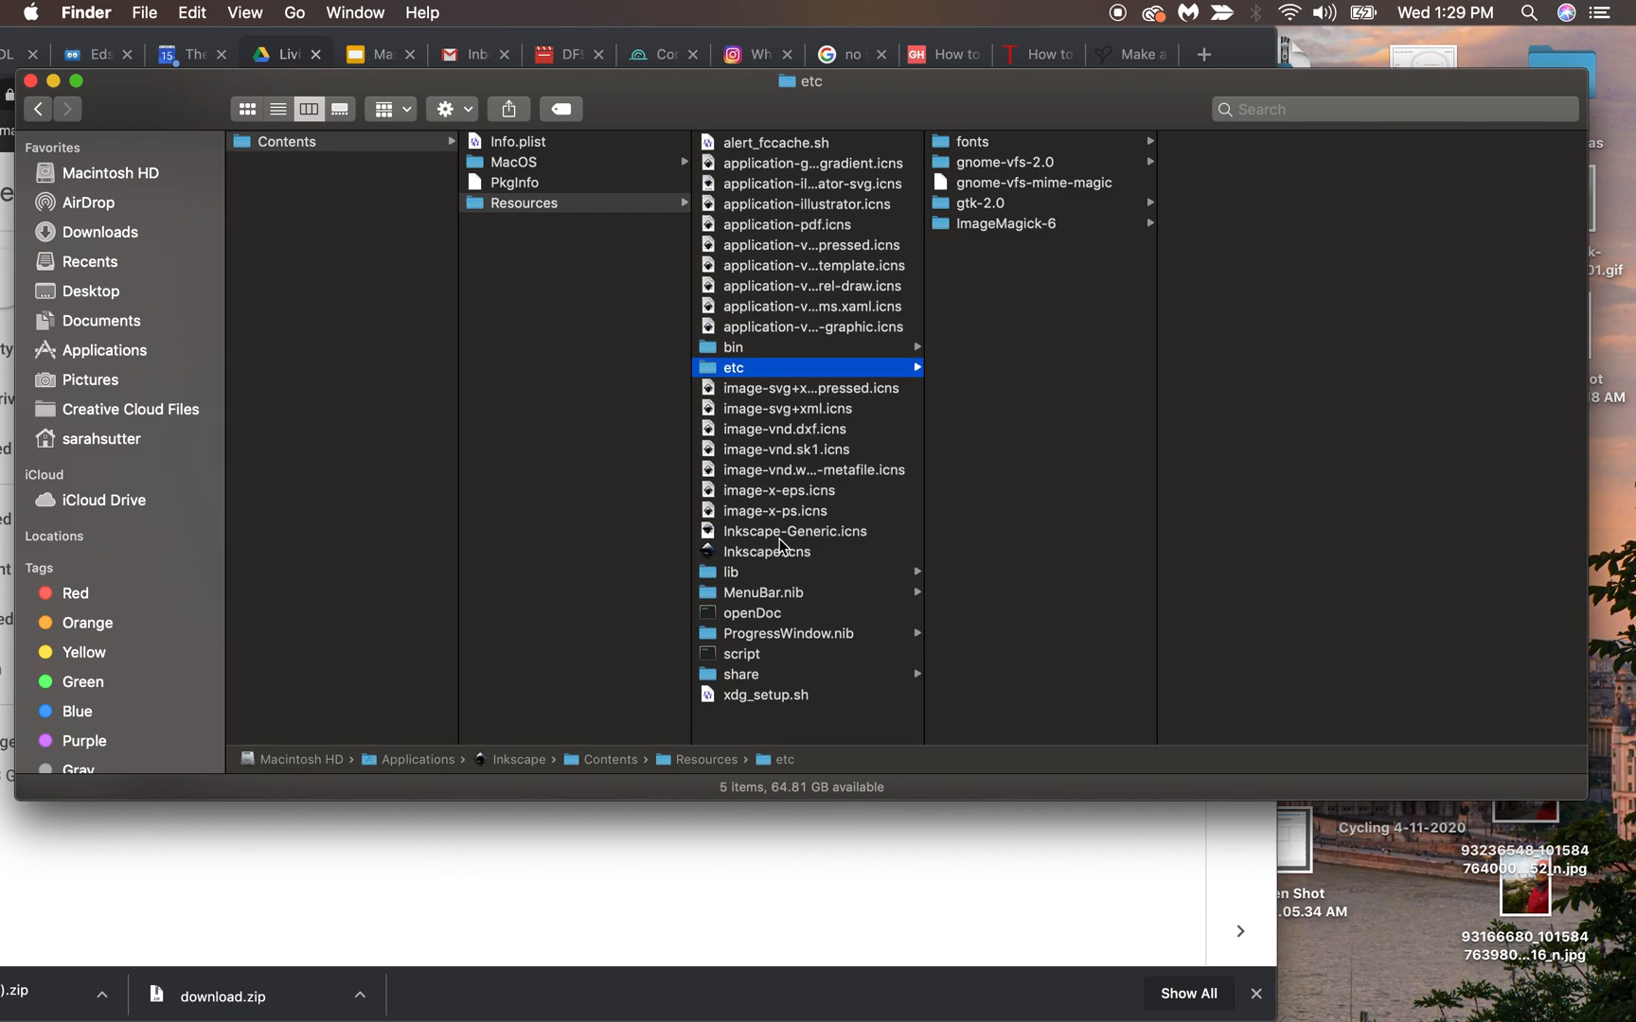
scroll(780, 538, up, 1)
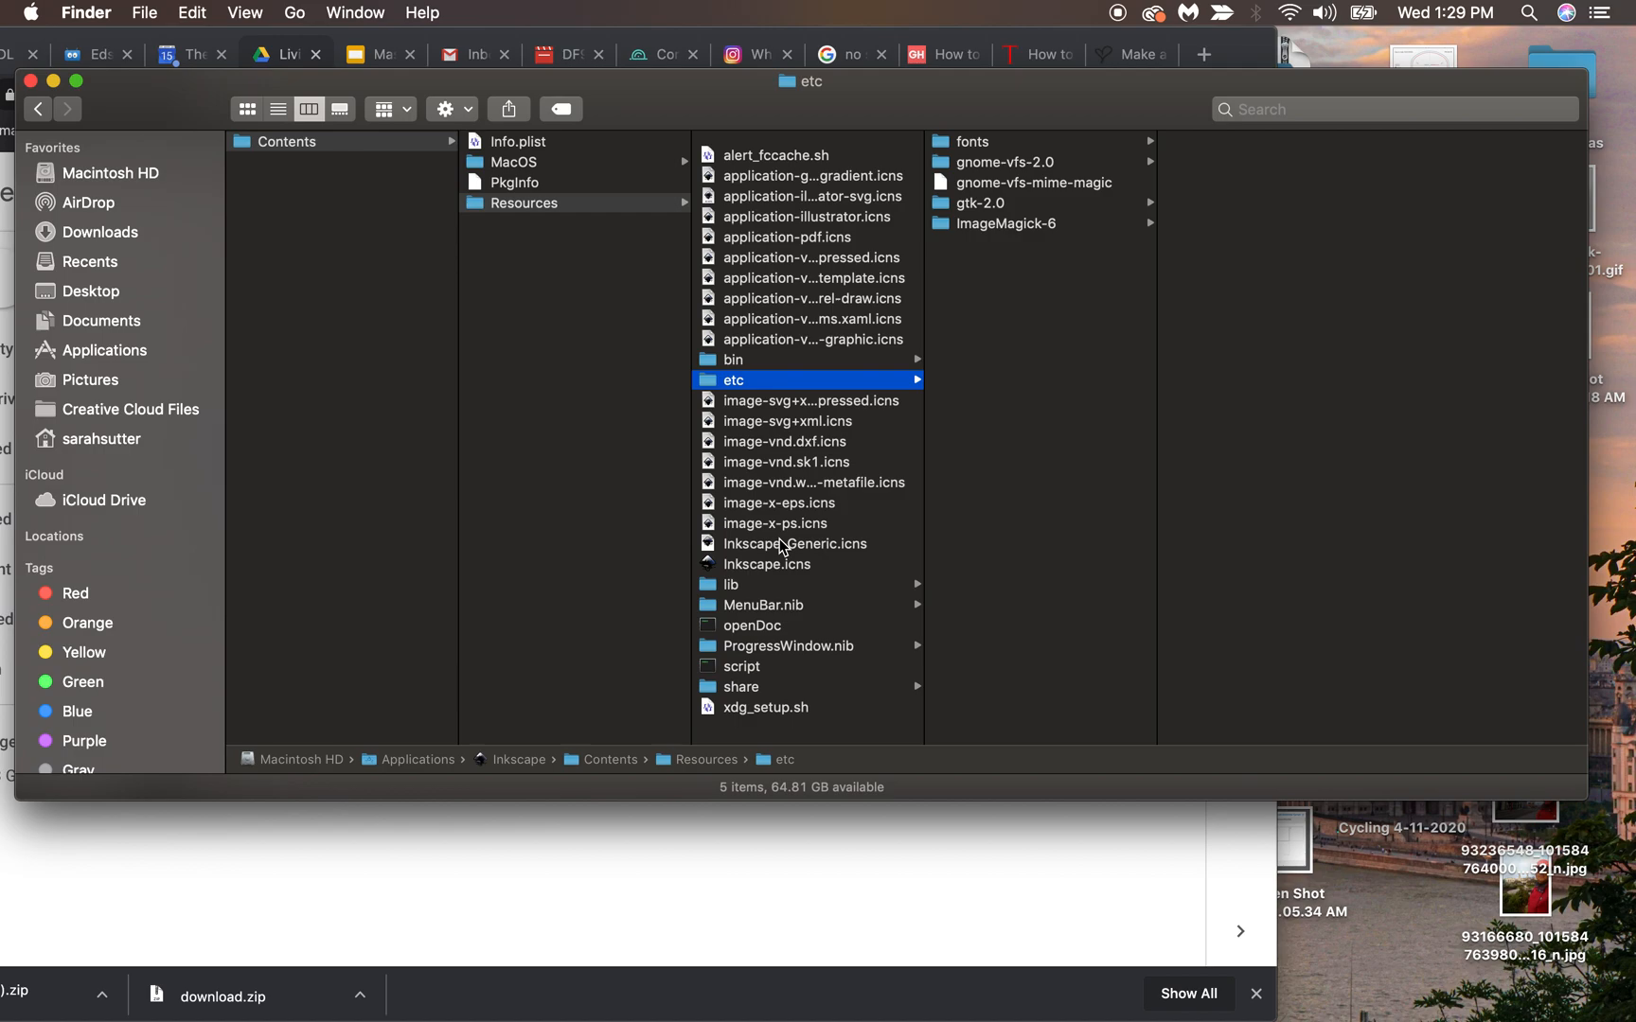
click(1060, 203)
click(1058, 225)
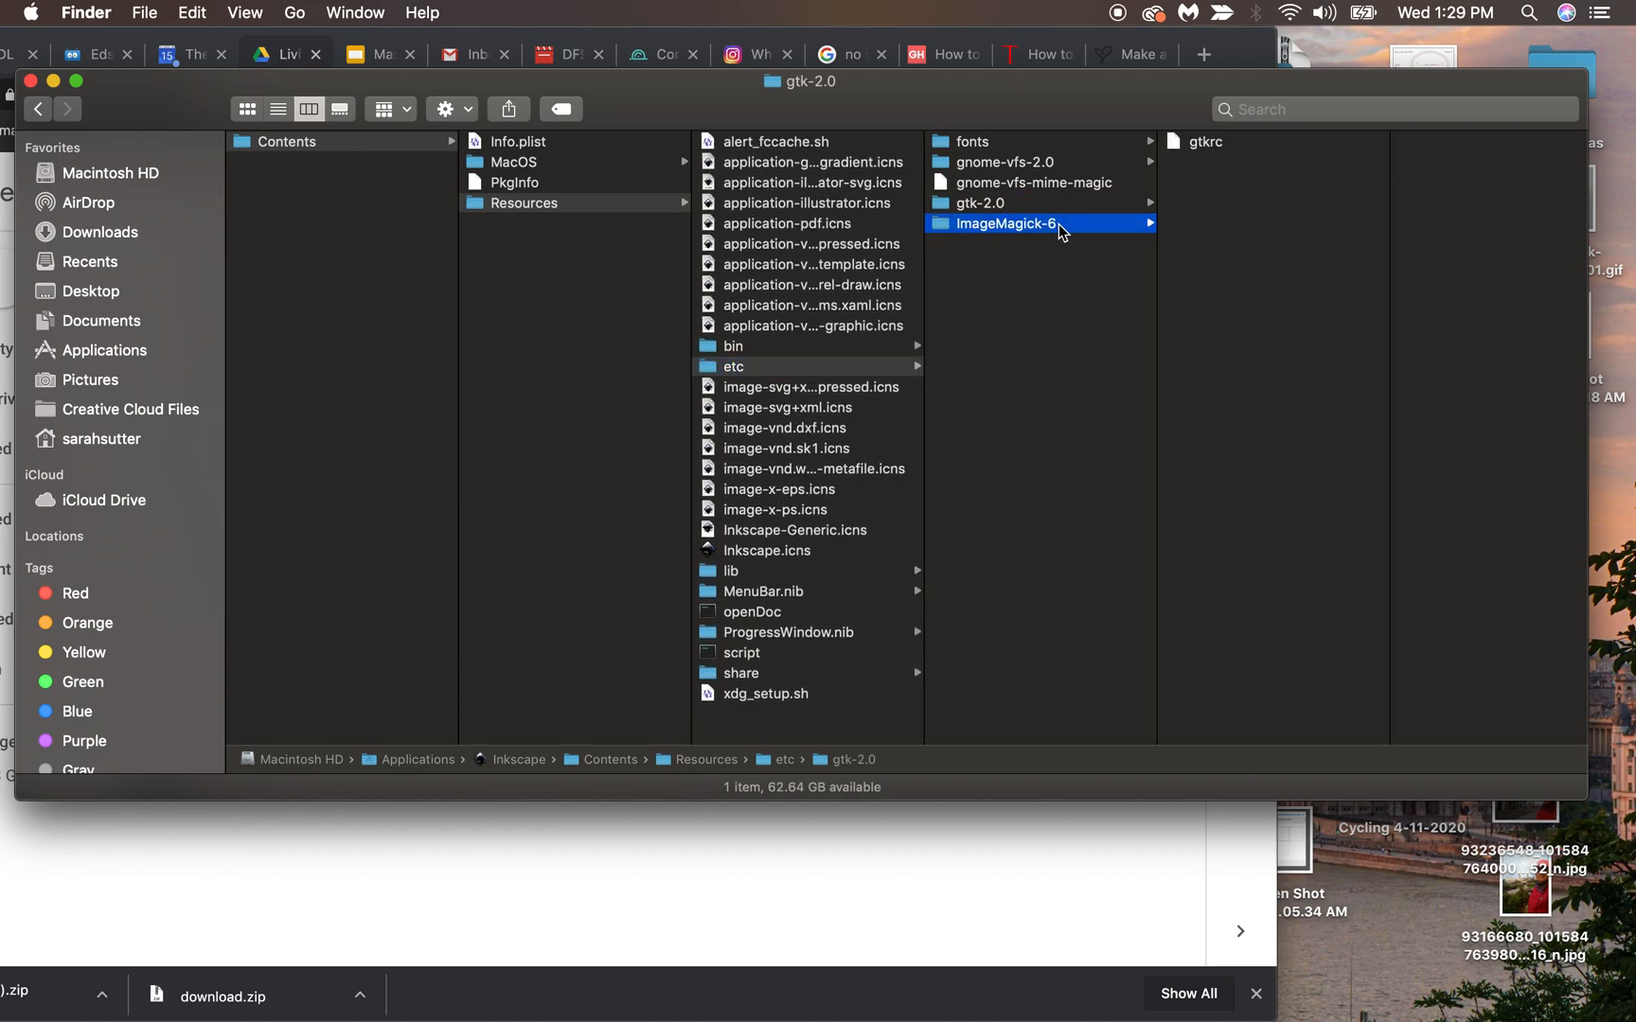
click(1061, 162)
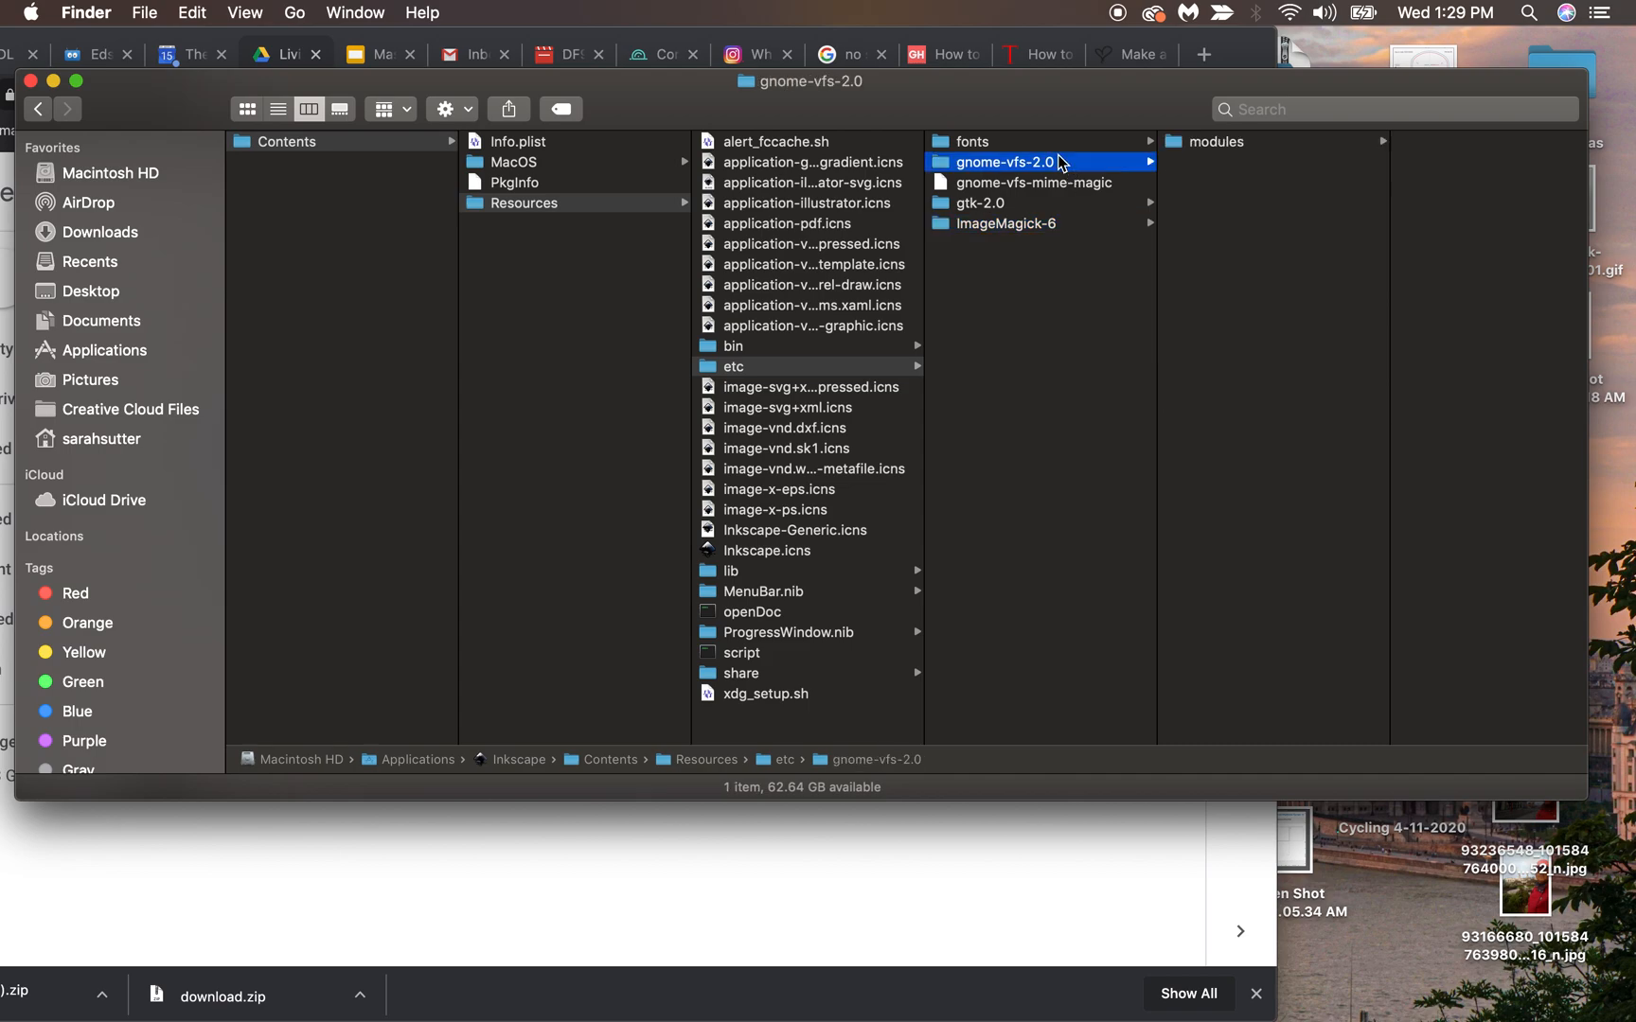
click(1057, 143)
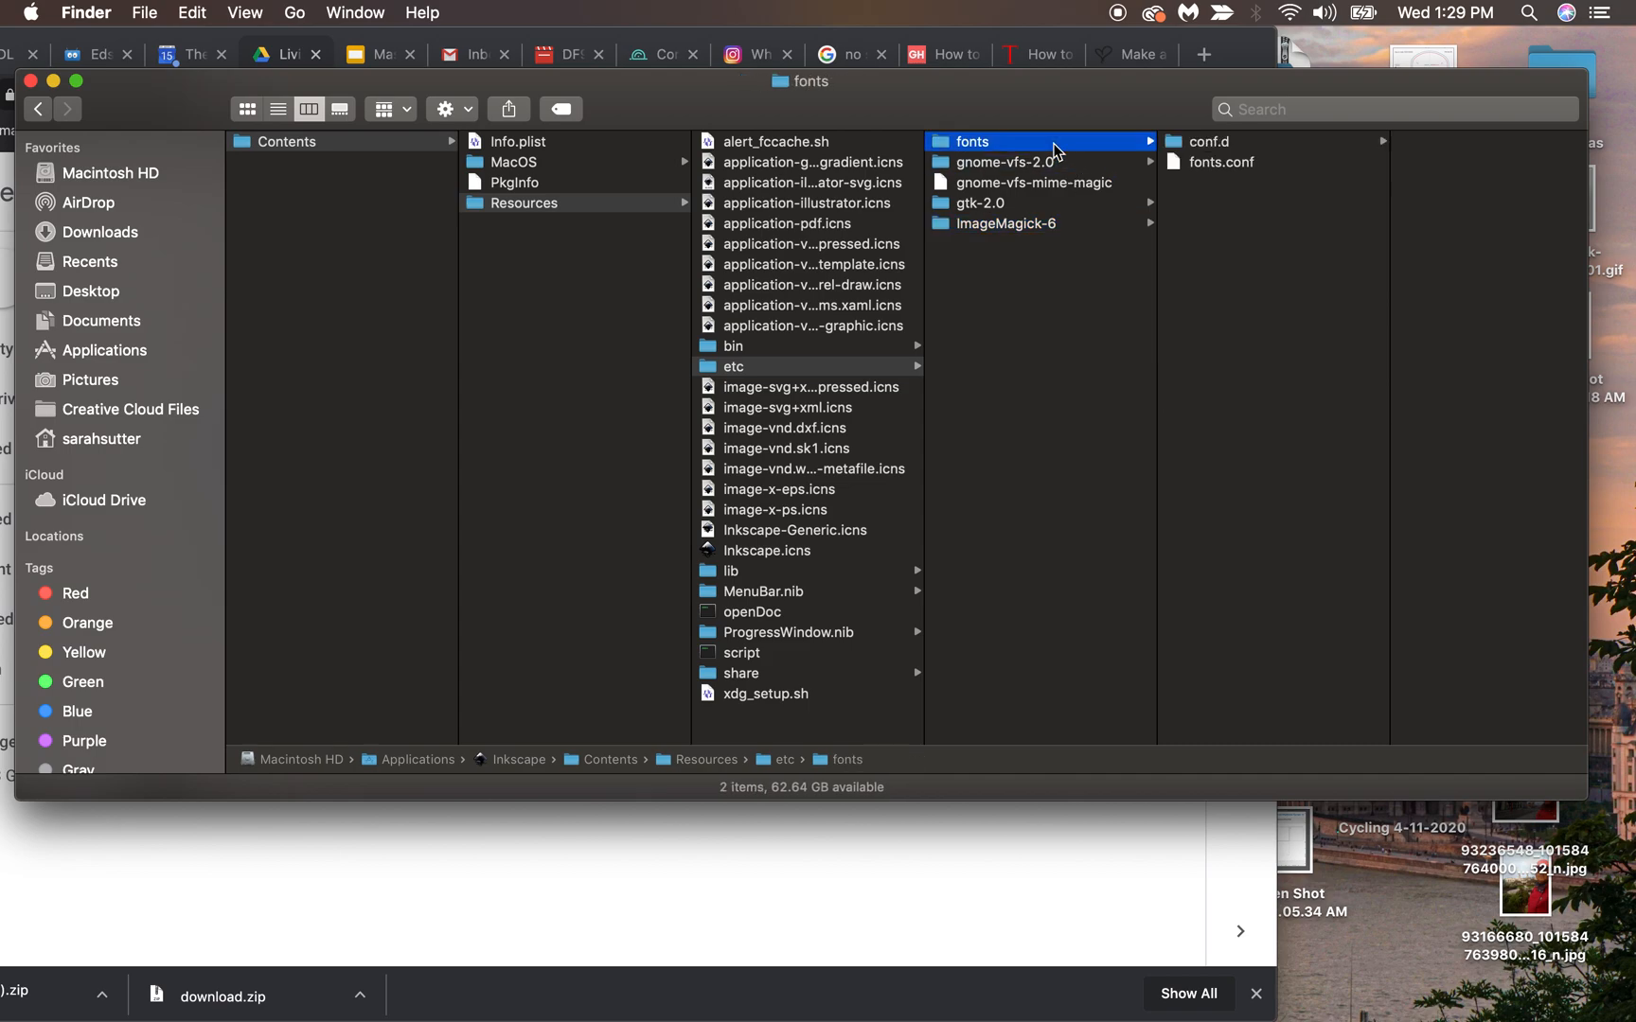
click(780, 573)
scroll(1079, 227, up, 2)
click(1071, 147)
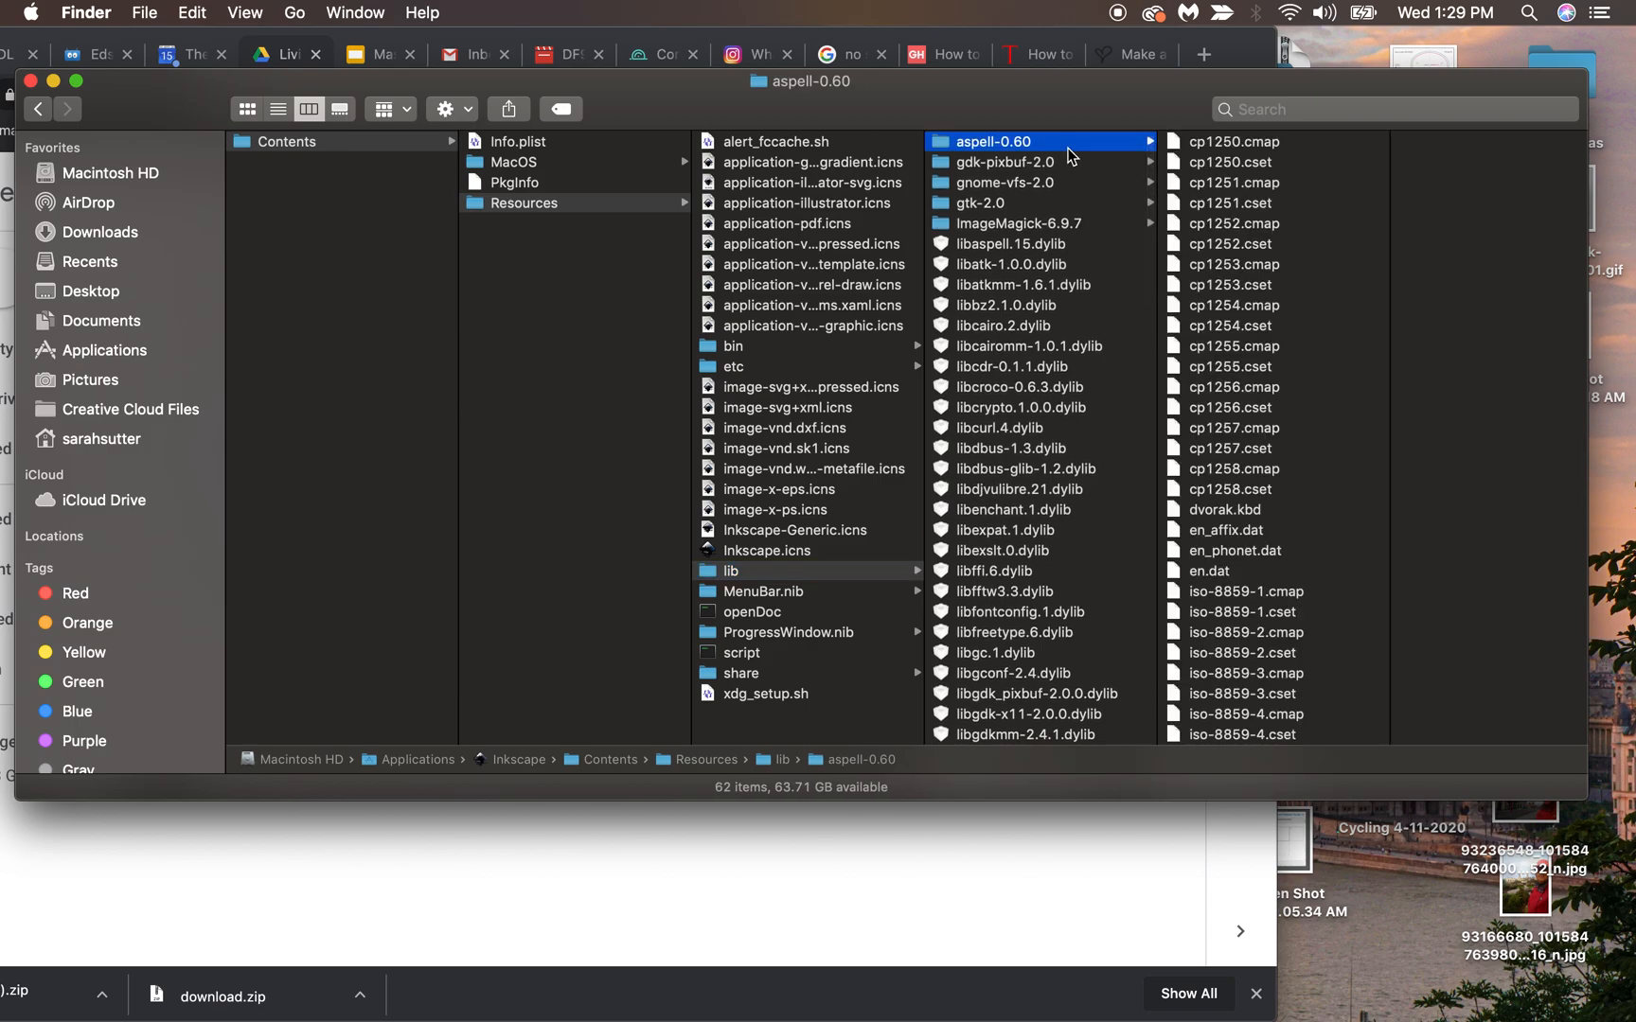
click(784, 593)
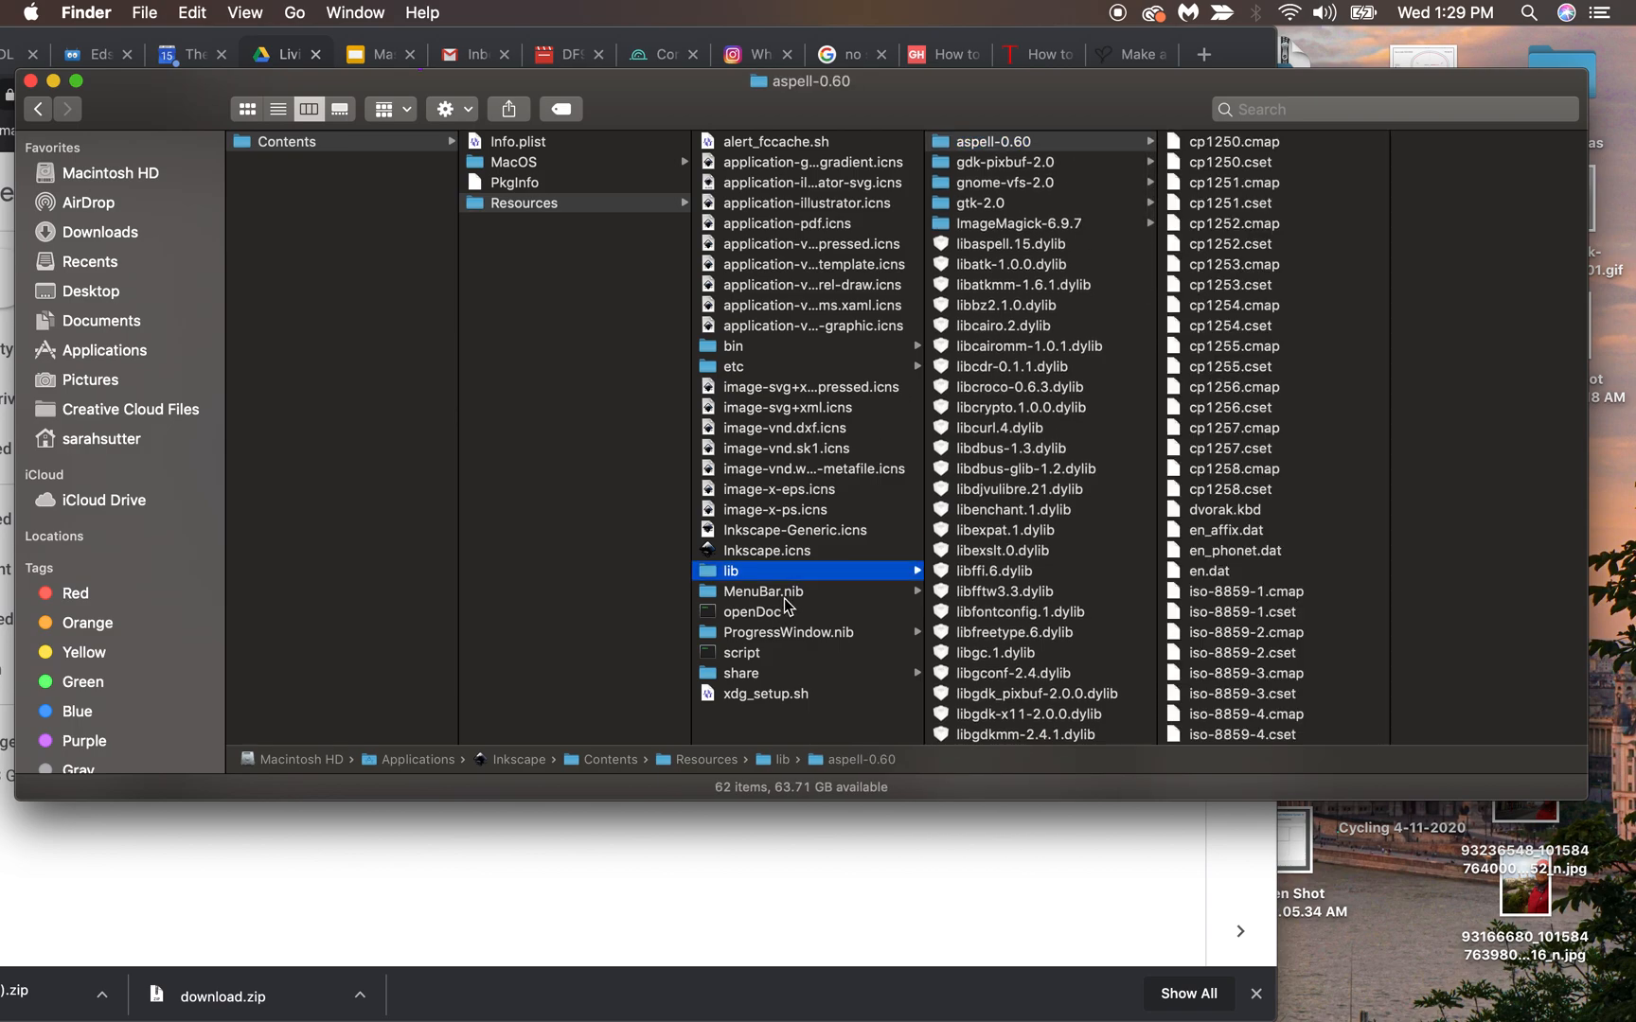
click(803, 652)
- Open the share > inkscape > extensions folder inside Resources and browse its files
click(791, 673)
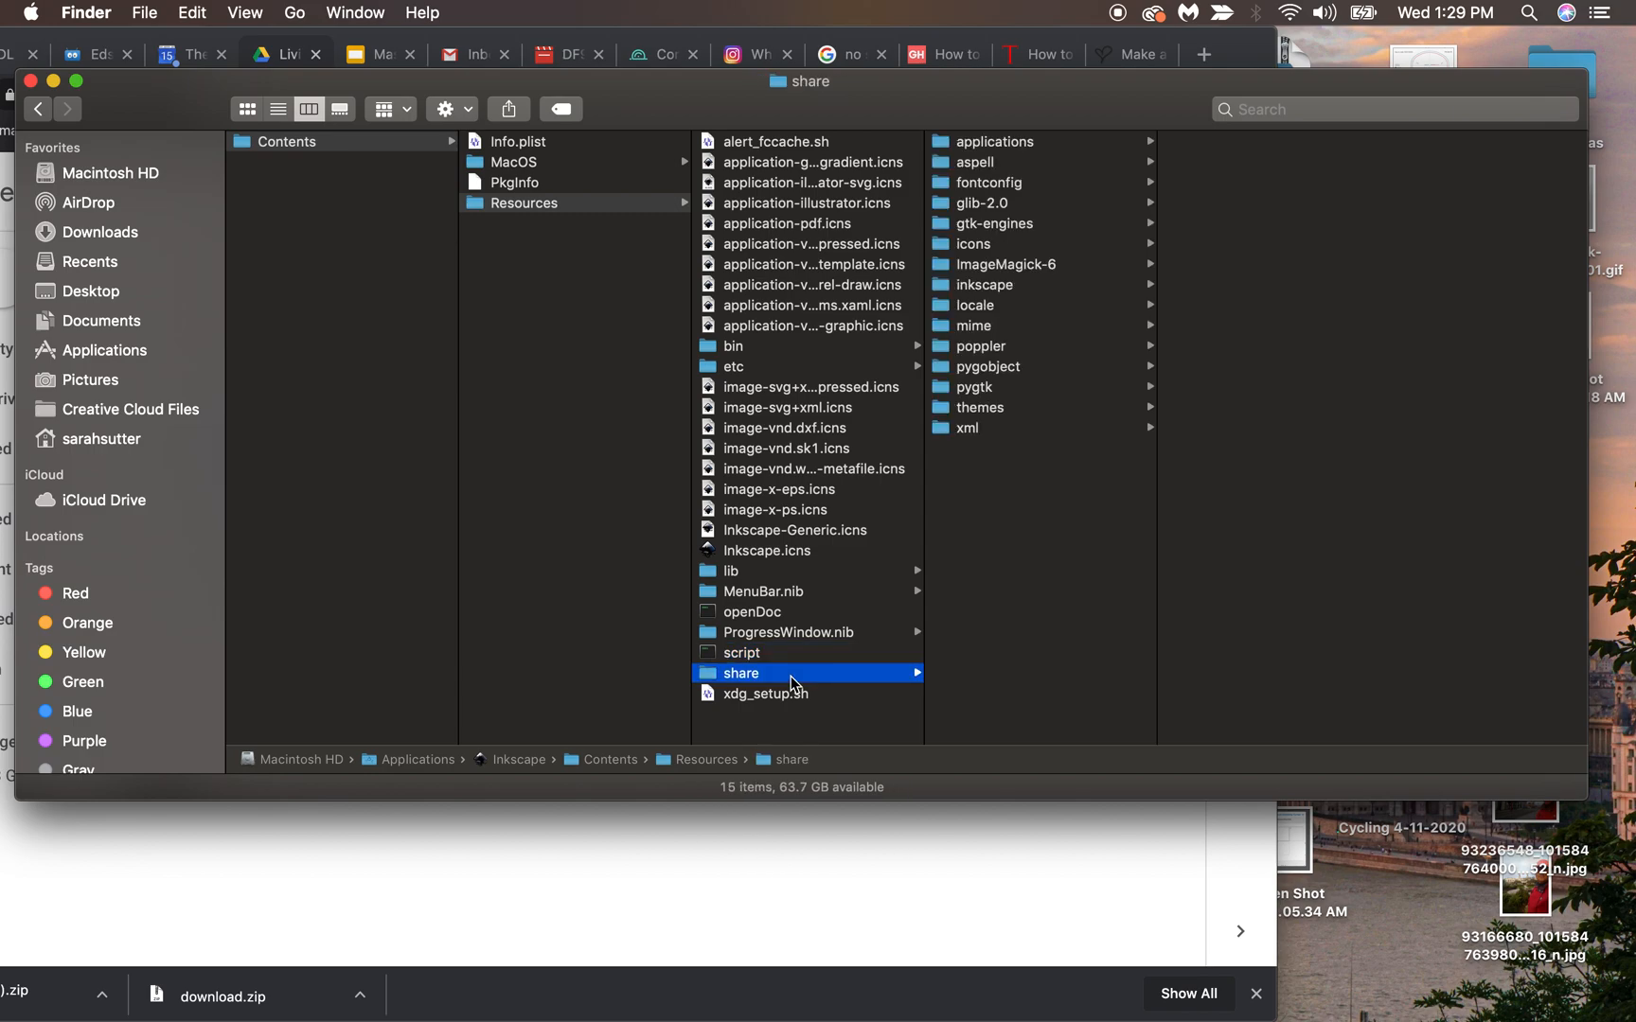
click(1078, 288)
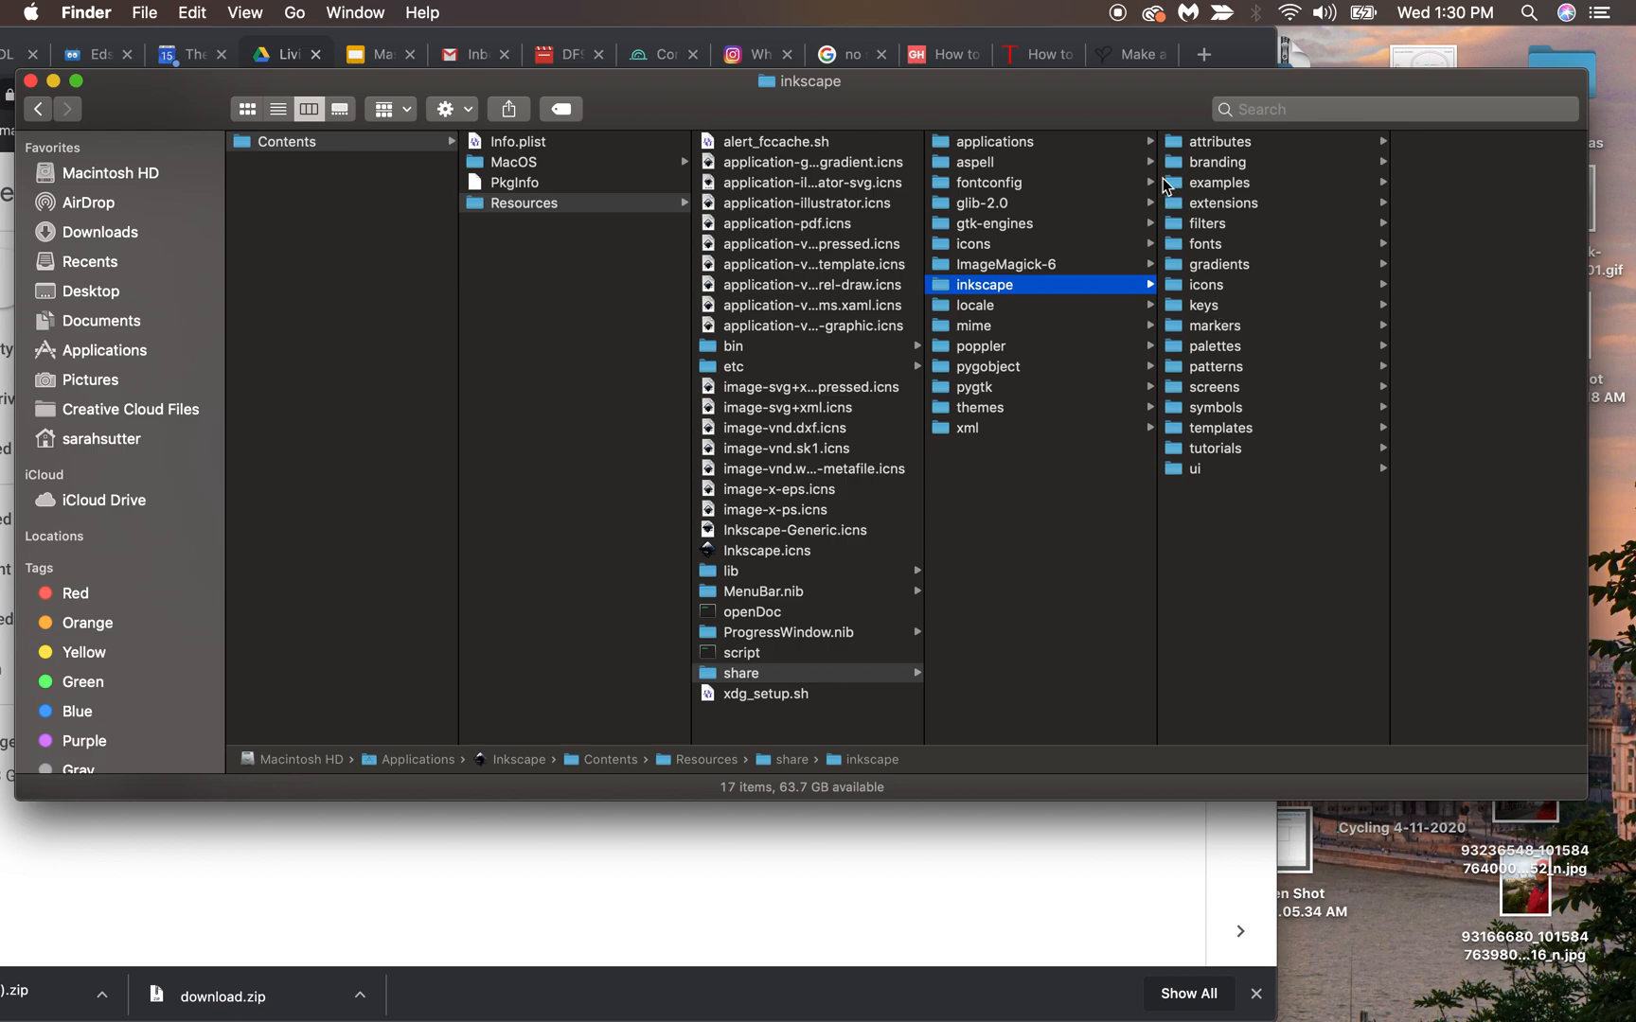
click(1206, 222)
click(1200, 204)
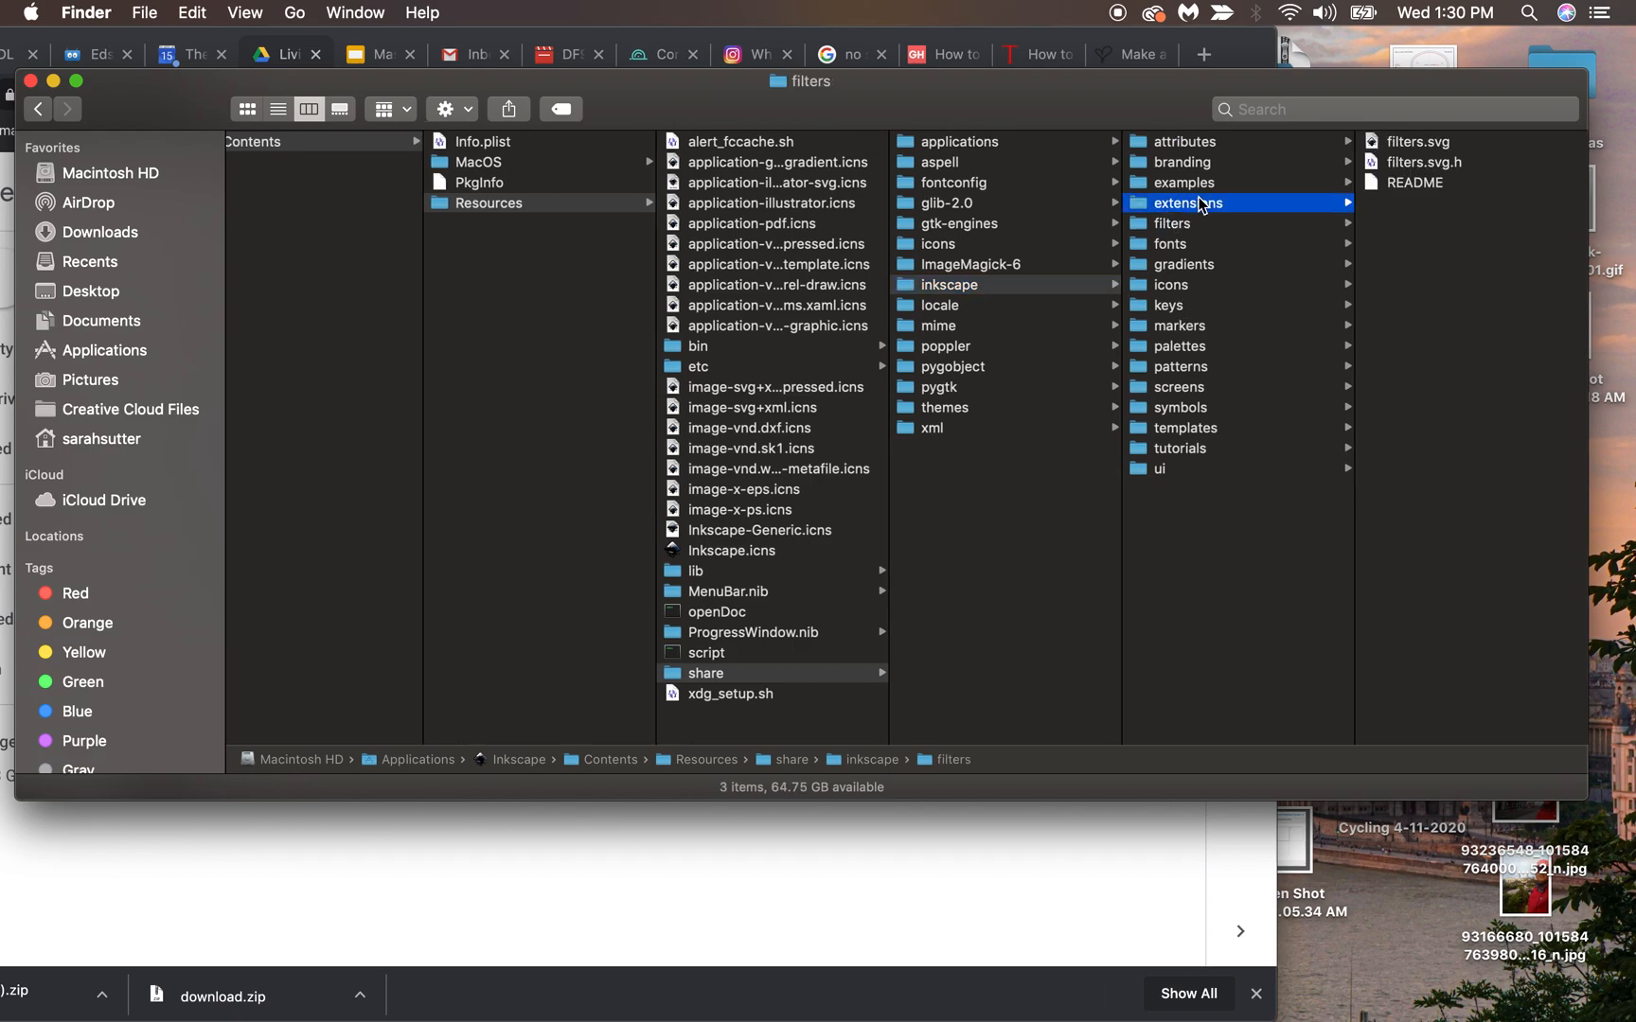
scroll(1420, 565, down, 20)
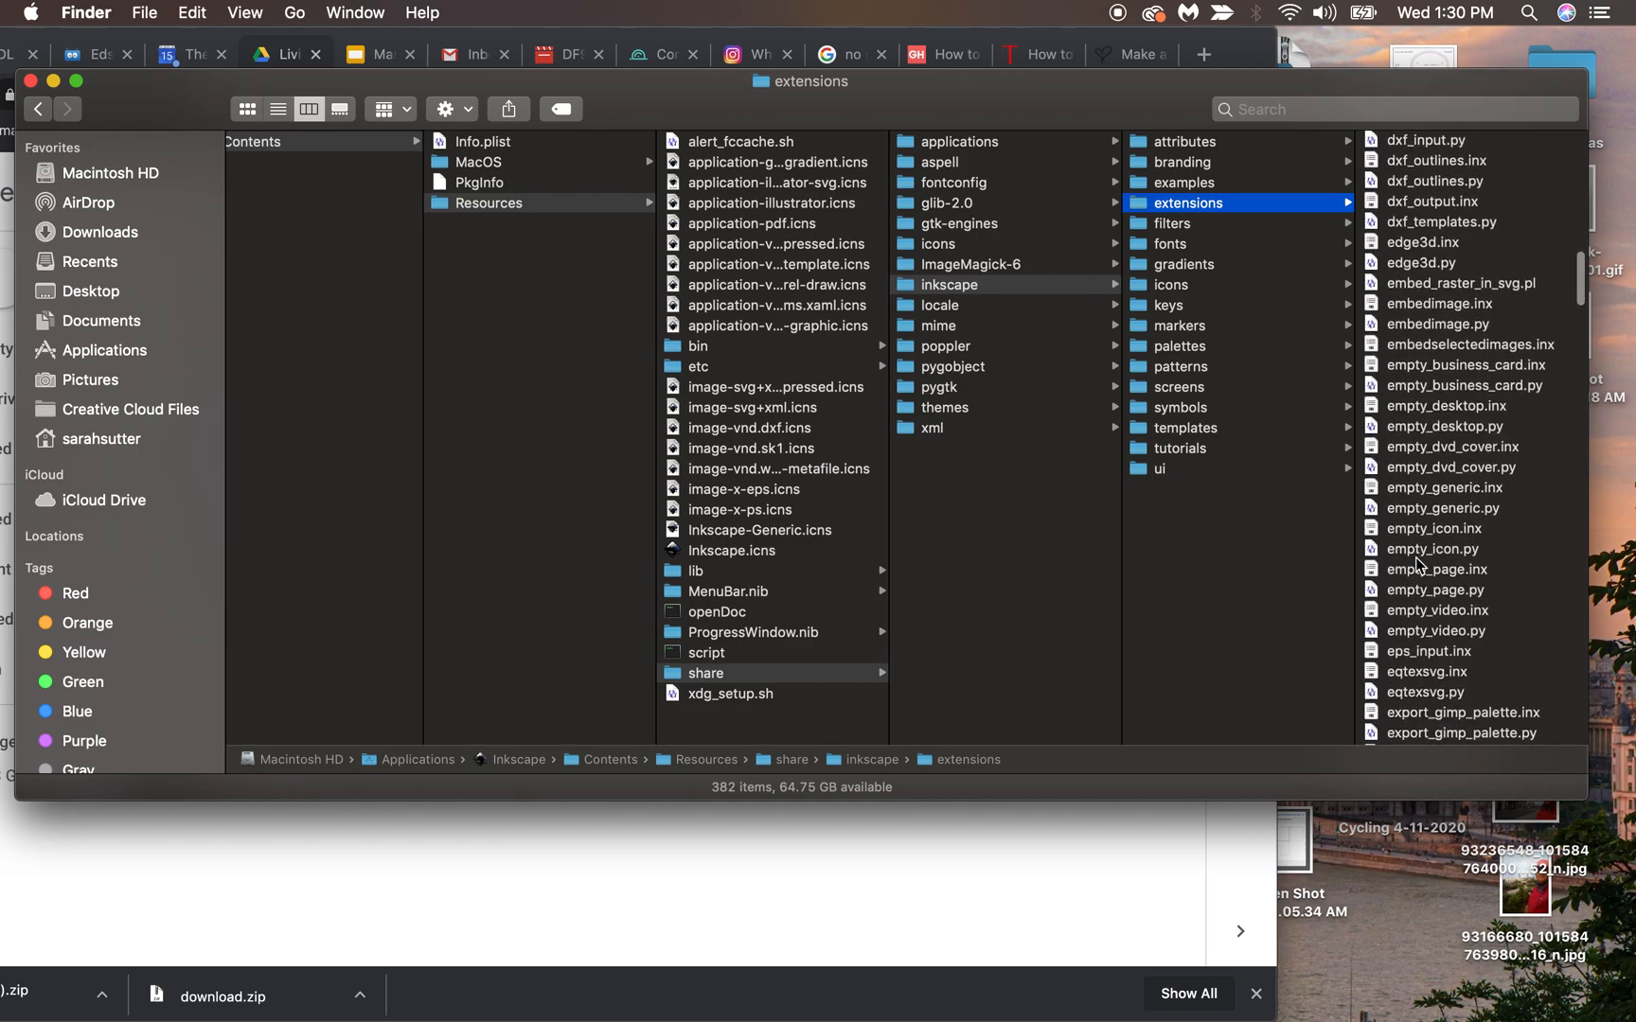
- Locate and select living_hinge.py in the extensions folder, and reposition and enlarge the Finder window to show its preview
scroll(1420, 565, down, 3)
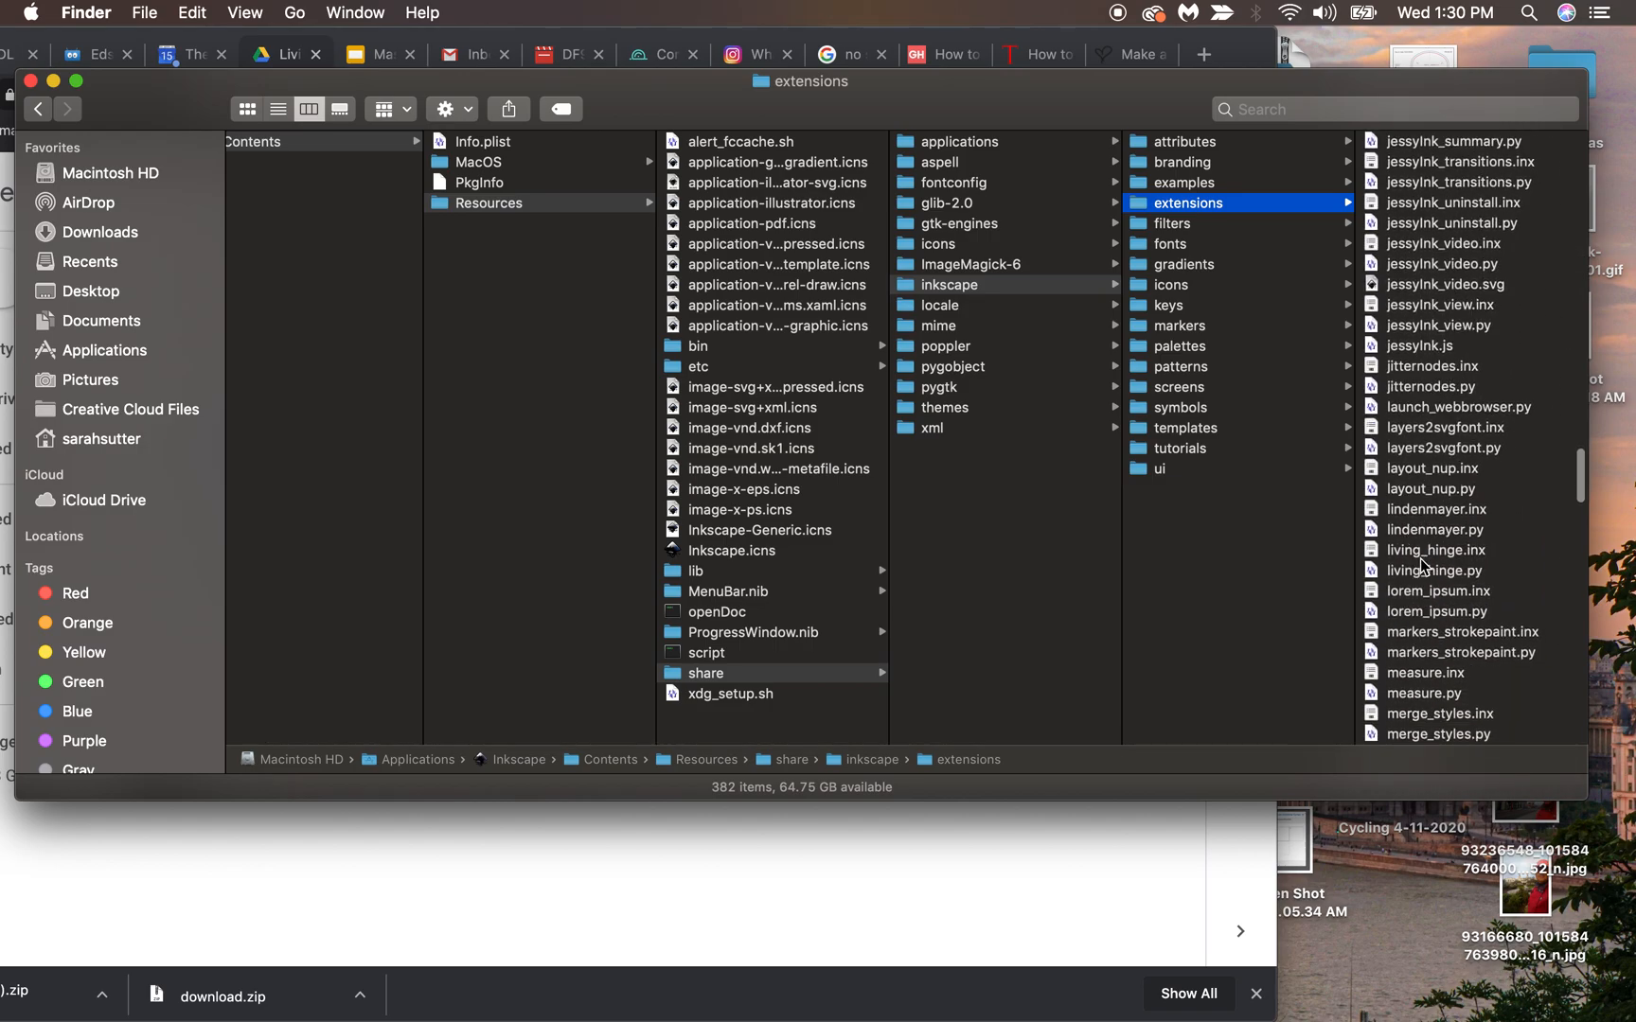
click(1453, 570)
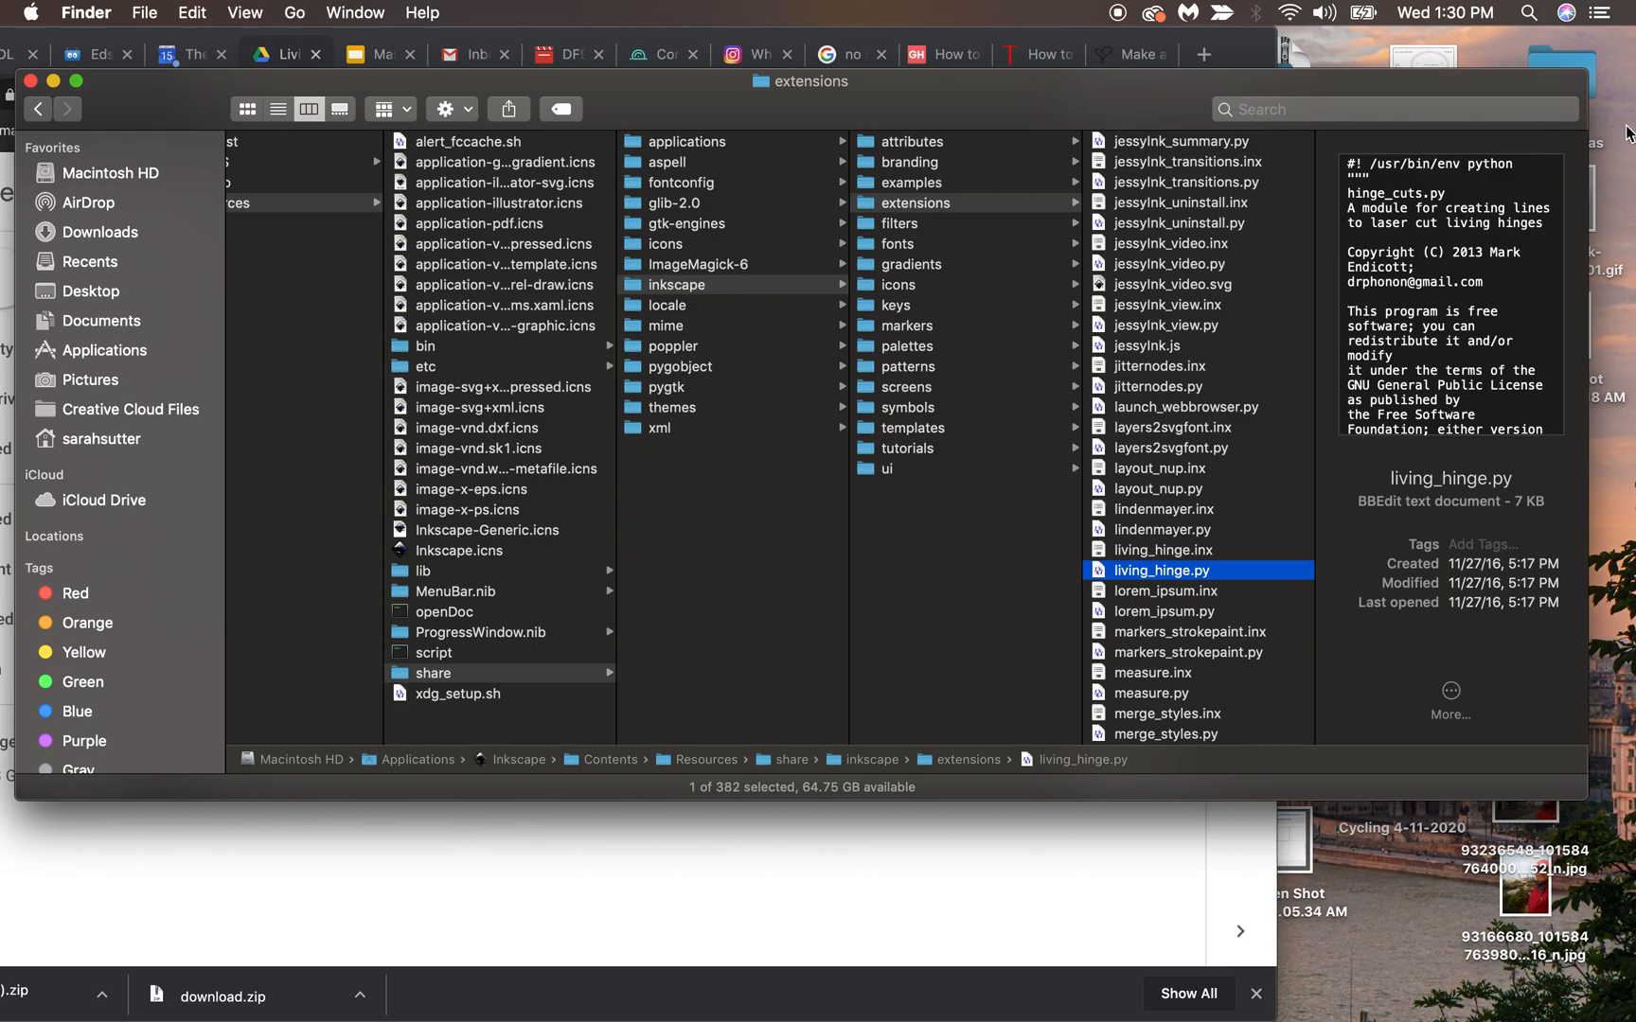
drag(1488, 90, 1475, 51)
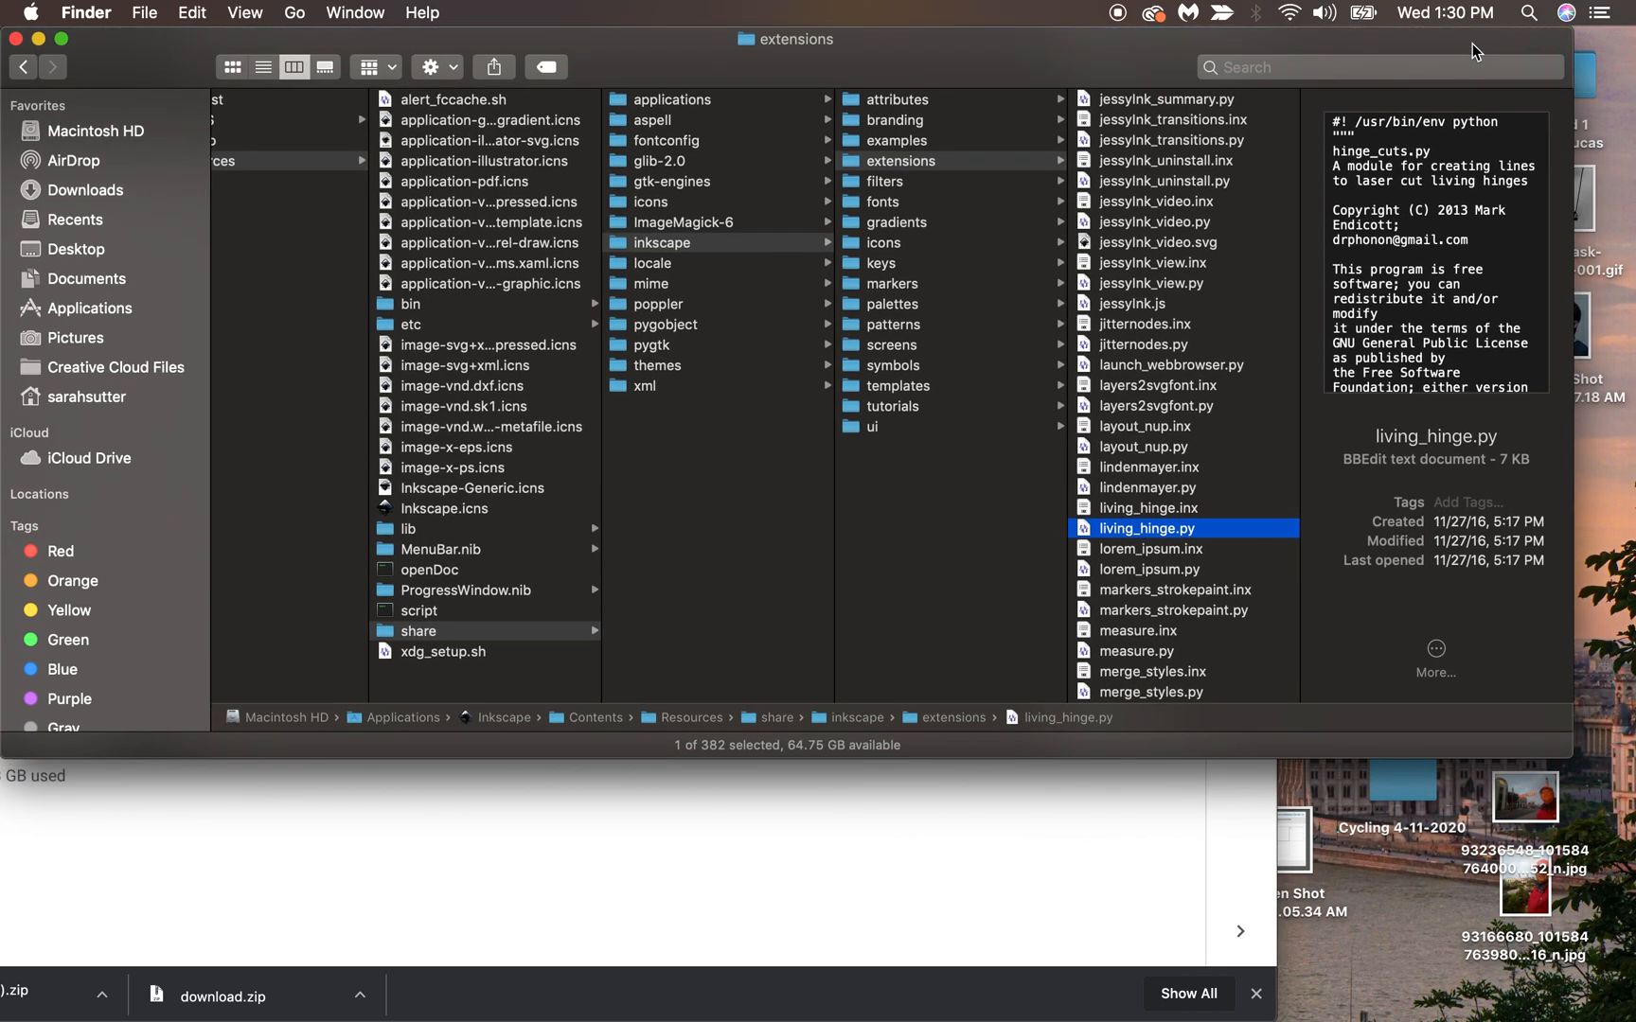
drag(1586, 759, 1630, 800)
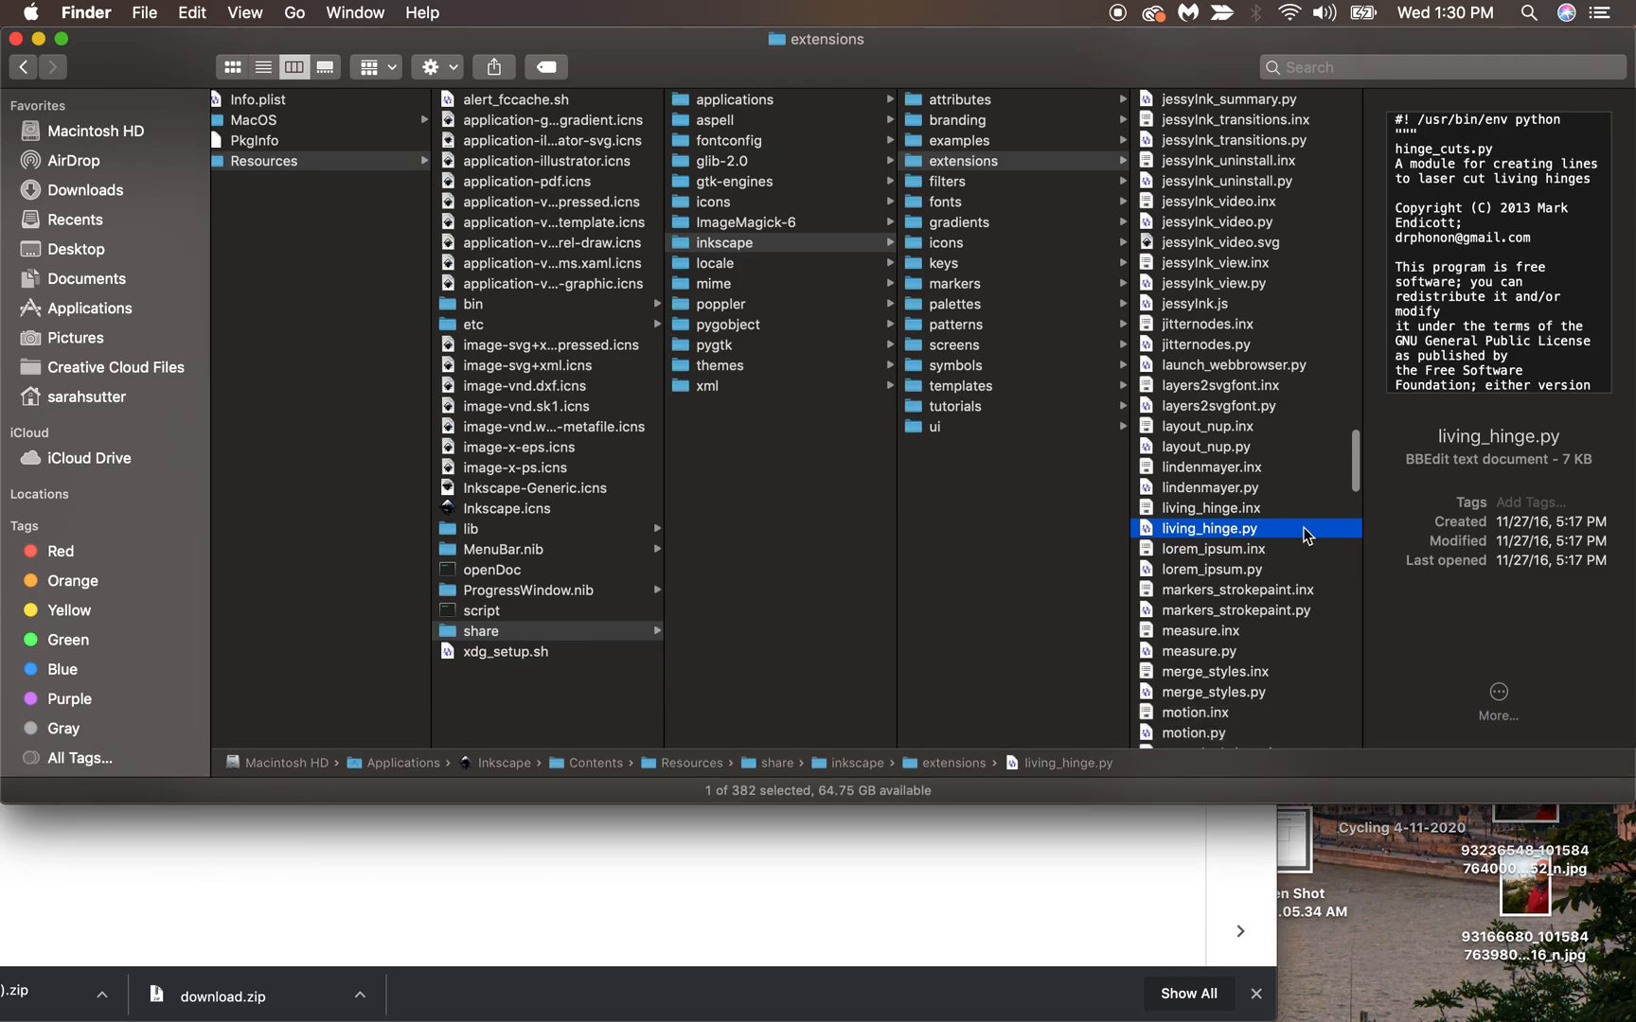
- Switch to Chrome to check the Living Hinge files in Google Drive, and return to Finder to review the parent folders of living_hinge.py
click(921, 943)
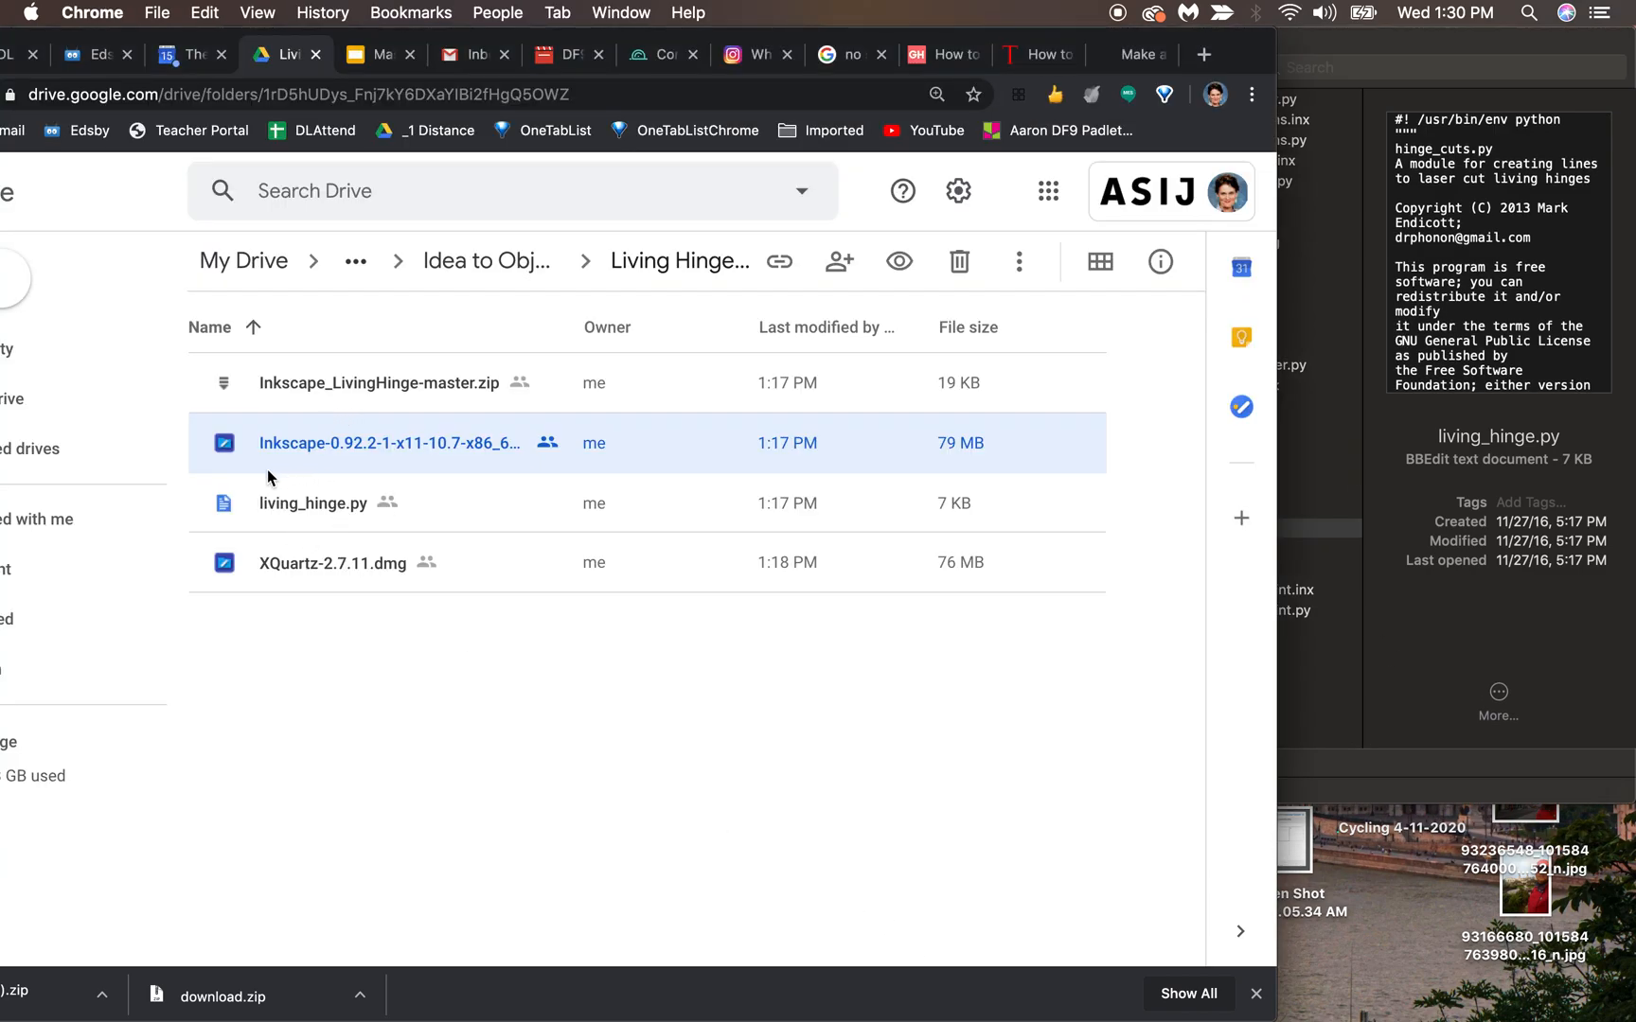
click(1384, 785)
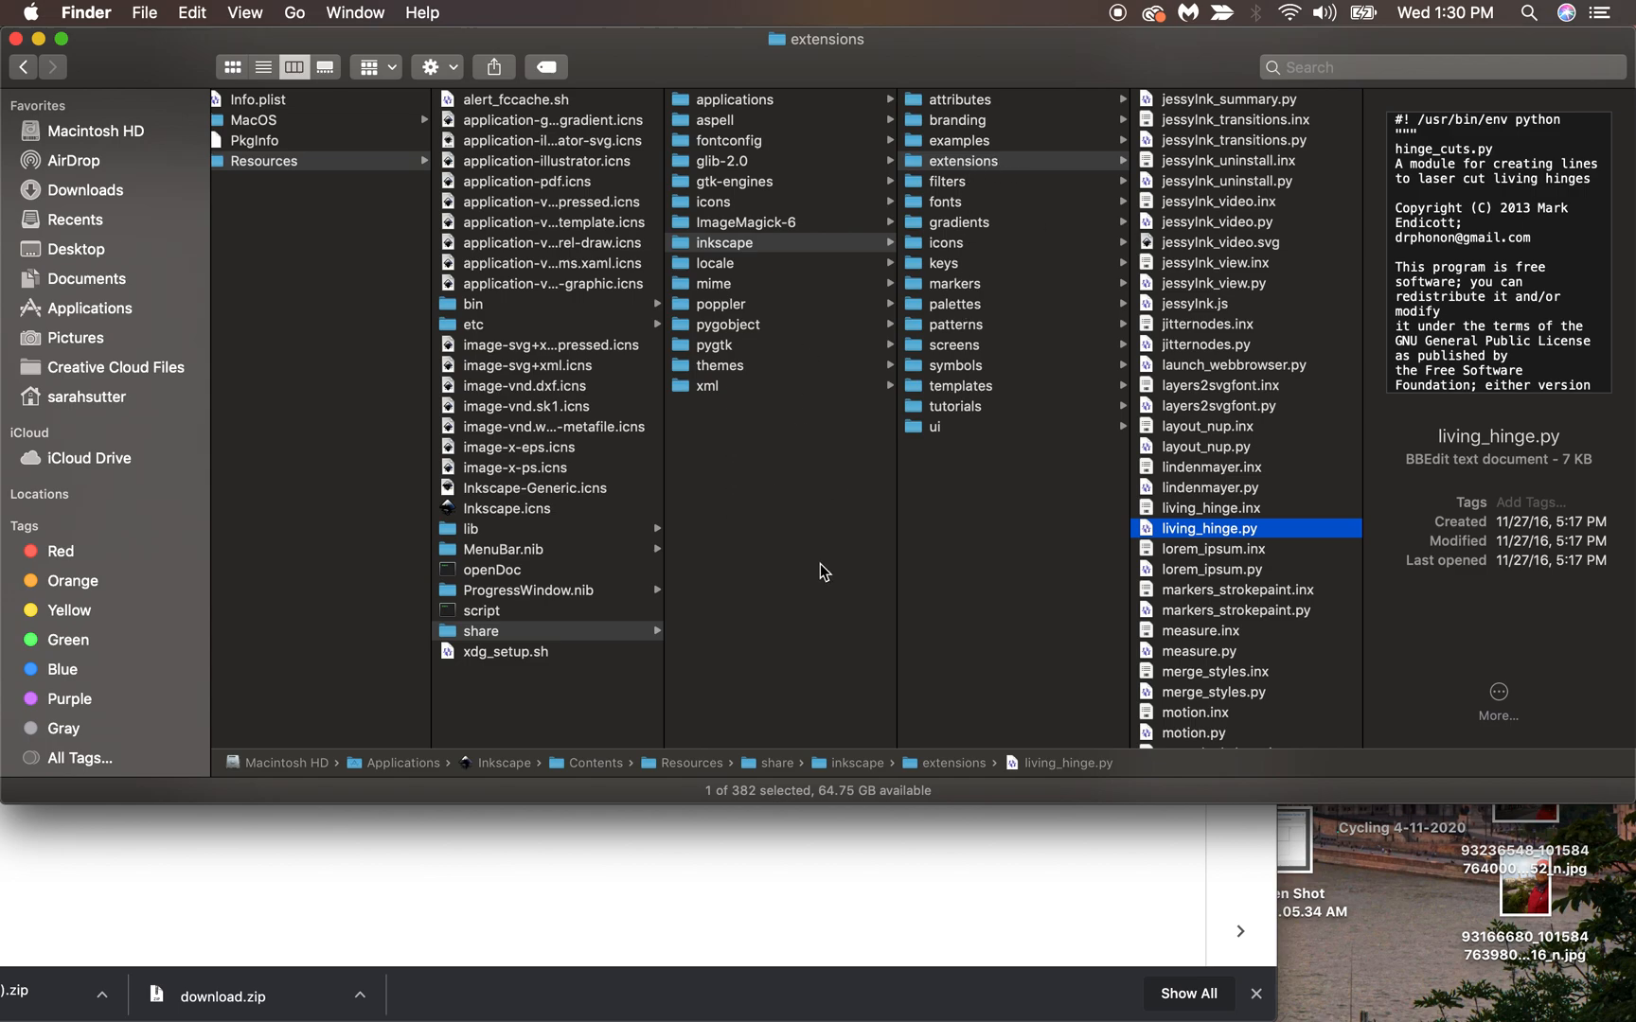
scroll(823, 571, left, 3)
scroll(821, 566, left, 3)
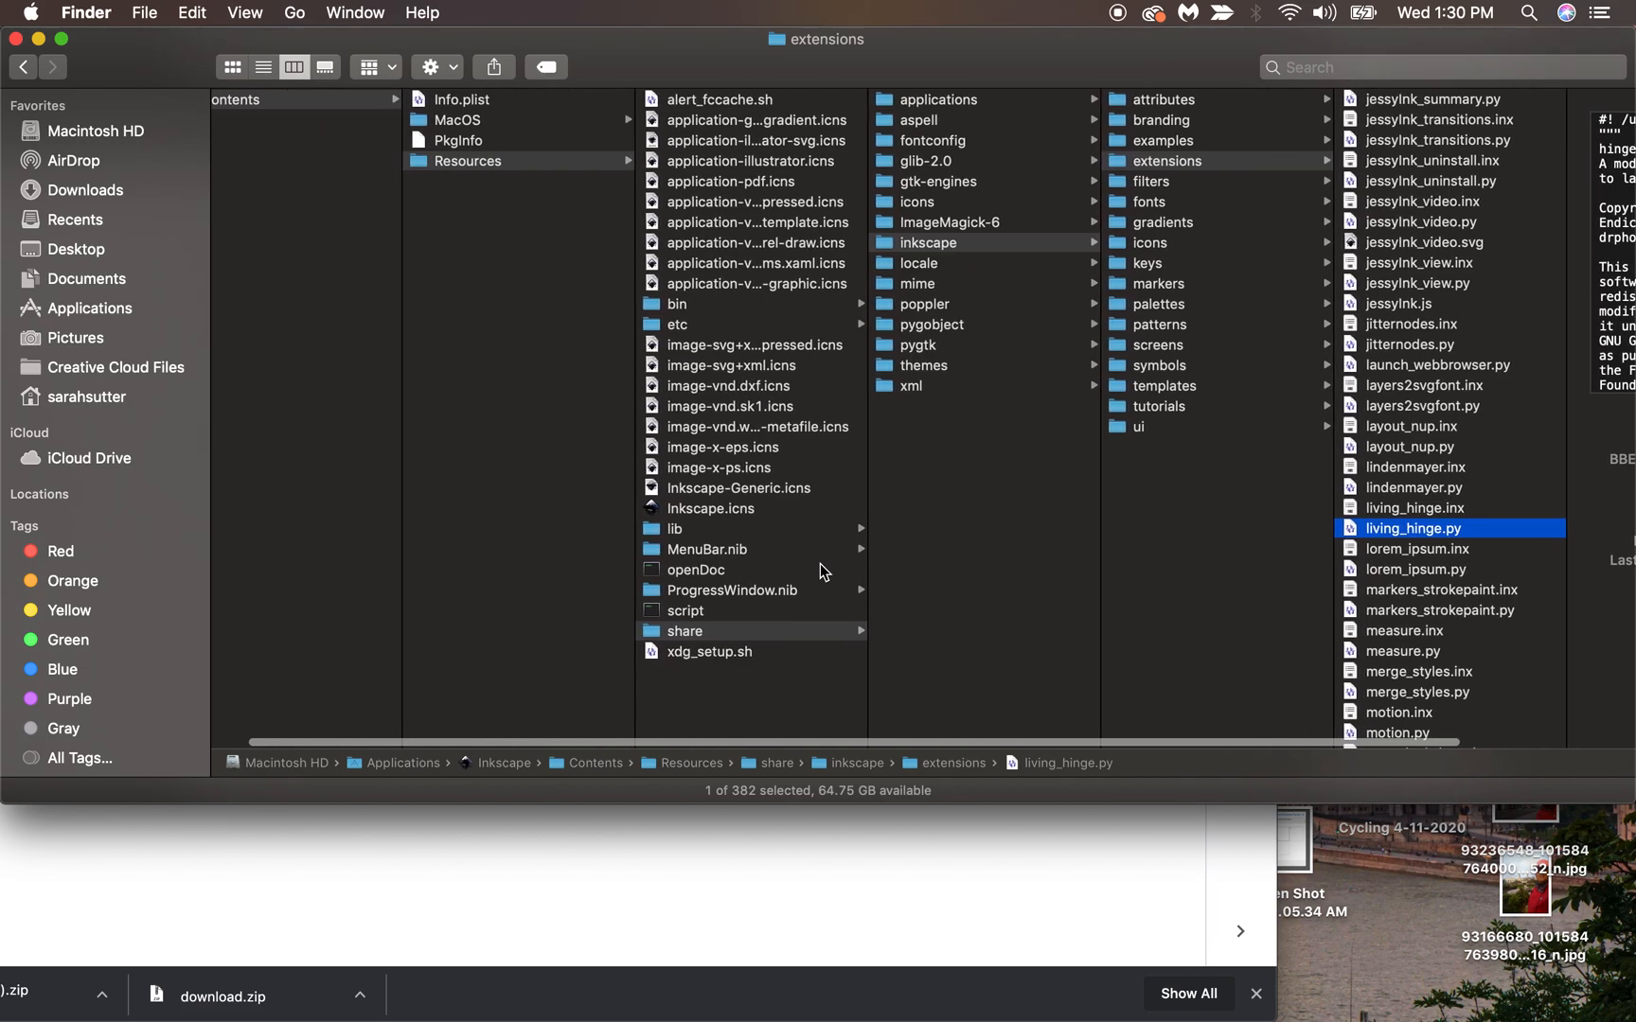